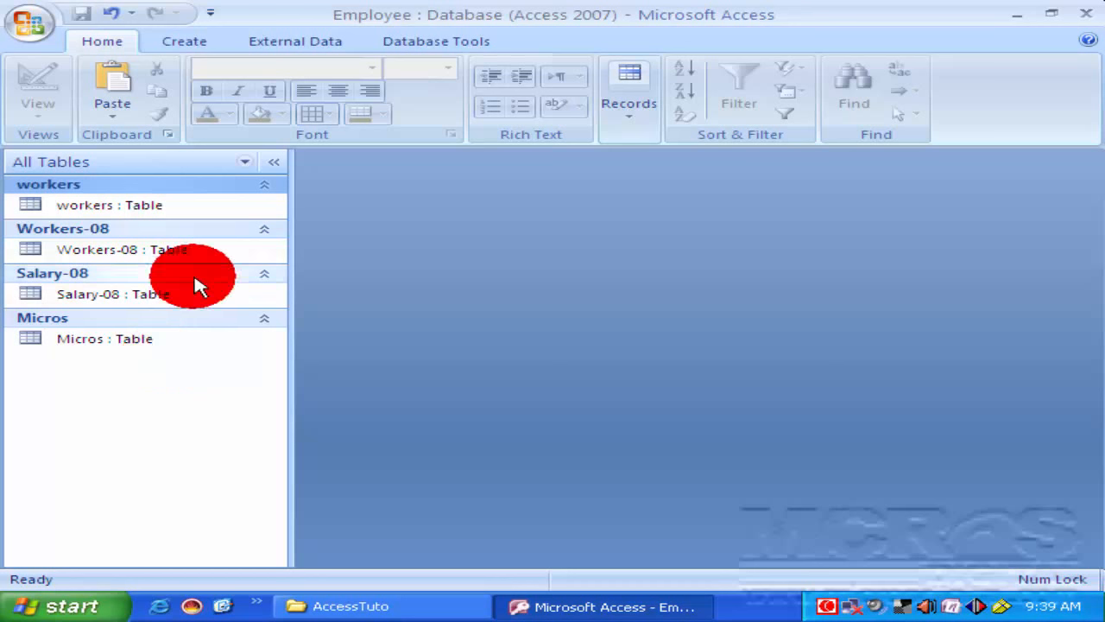
Cut the Micros table from the database and undo the cut
{"action": "right_click", "coordinate": [95, 347]}
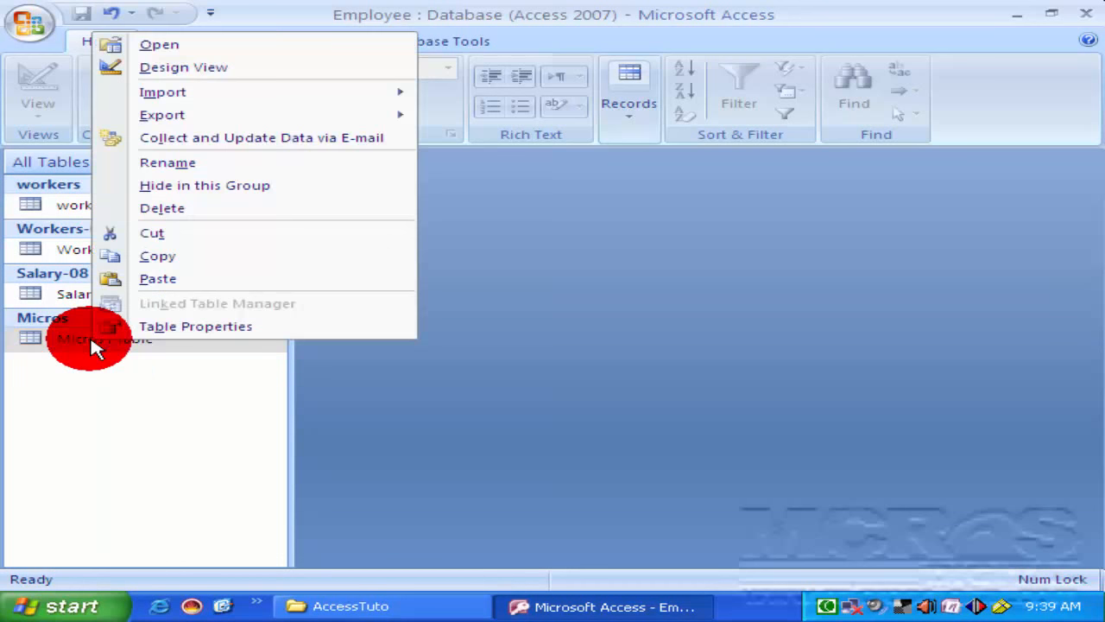
{"action": "left_click", "coordinate": [205, 240]}
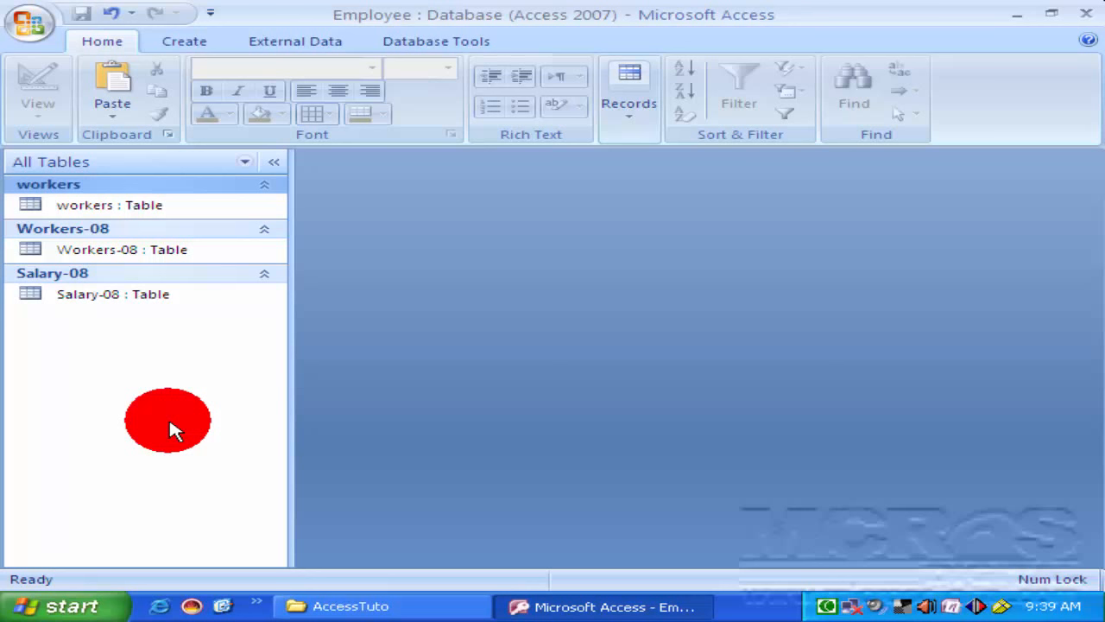
{"action": "key", "text": "ctrl+z"}
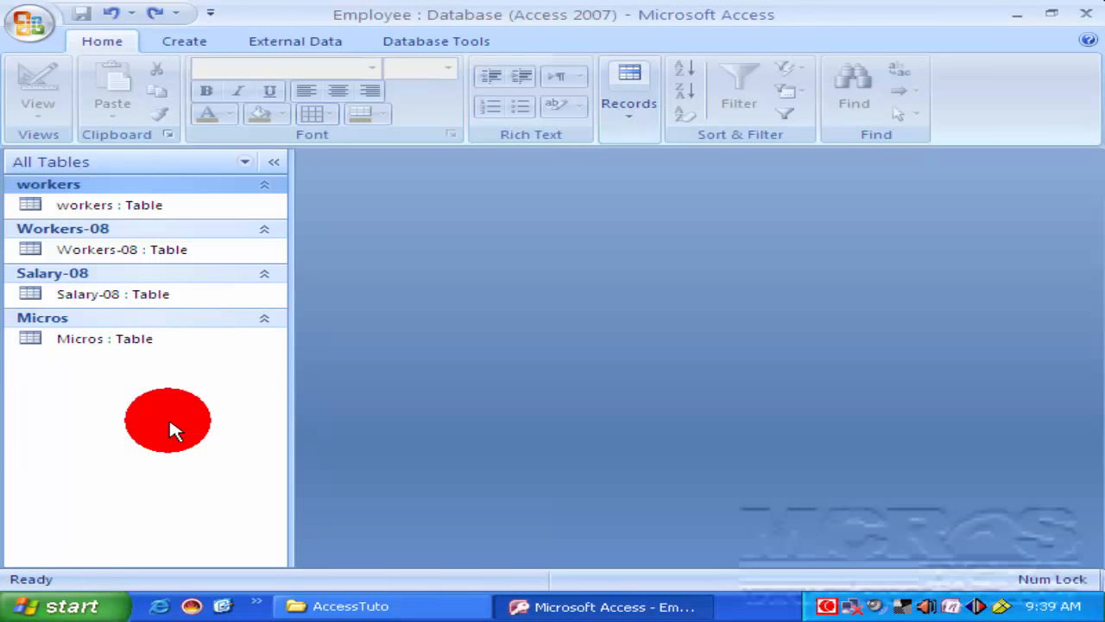
Copy the Salary-08 table and paste it into the same database
{"action": "right_click", "coordinate": [98, 295]}
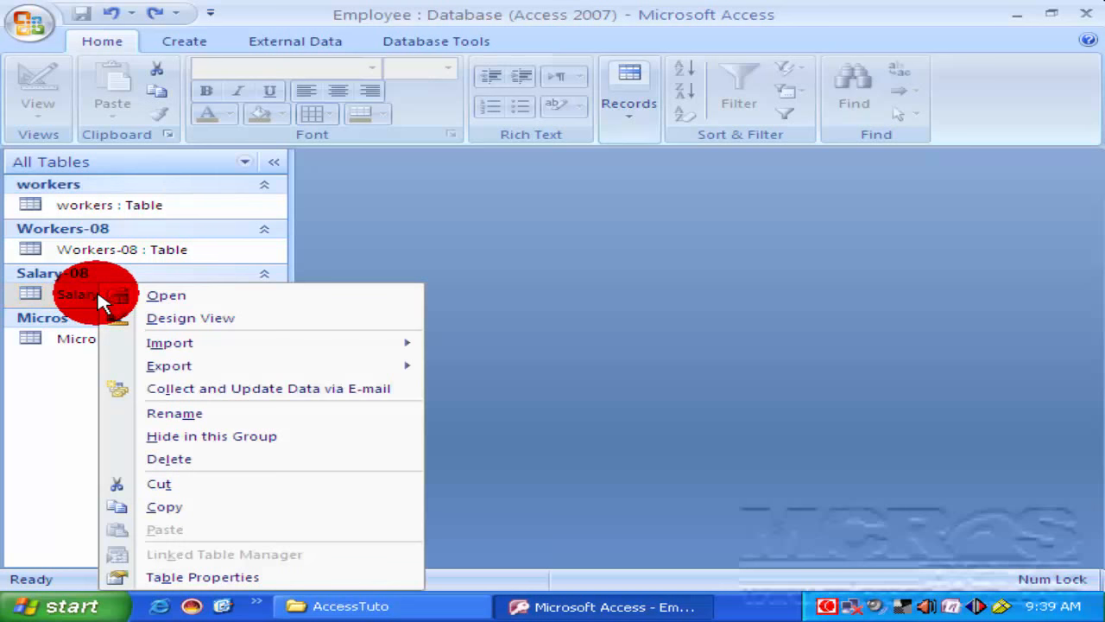
{"action": "left_click", "coordinate": [166, 508]}
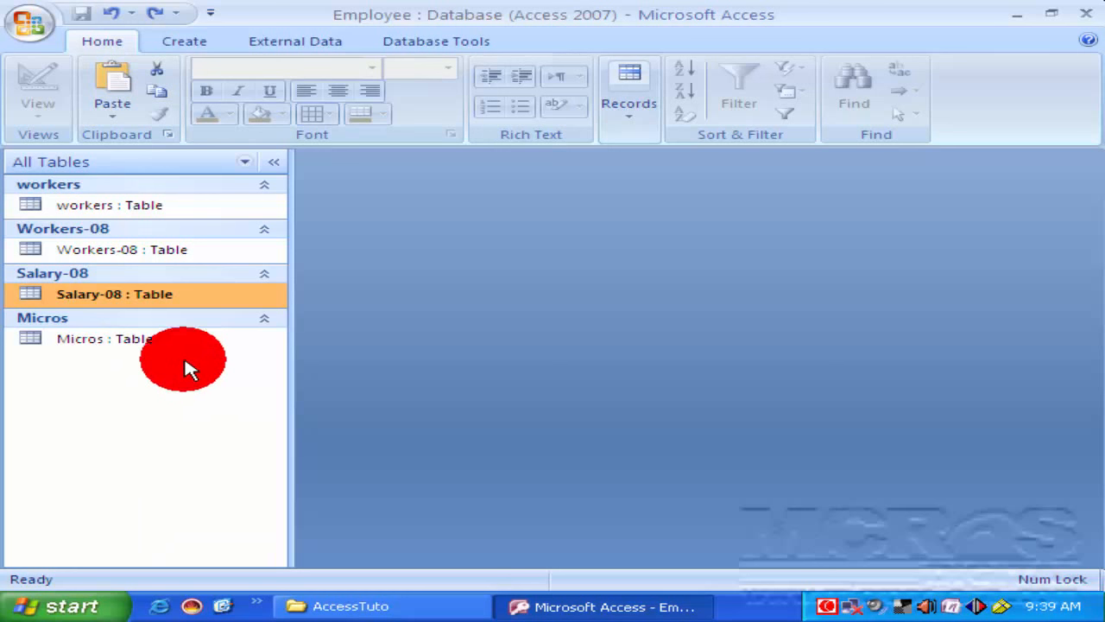
{"action": "left_click", "coordinate": [100, 298]}
{"action": "right_click", "coordinate": [99, 297]}
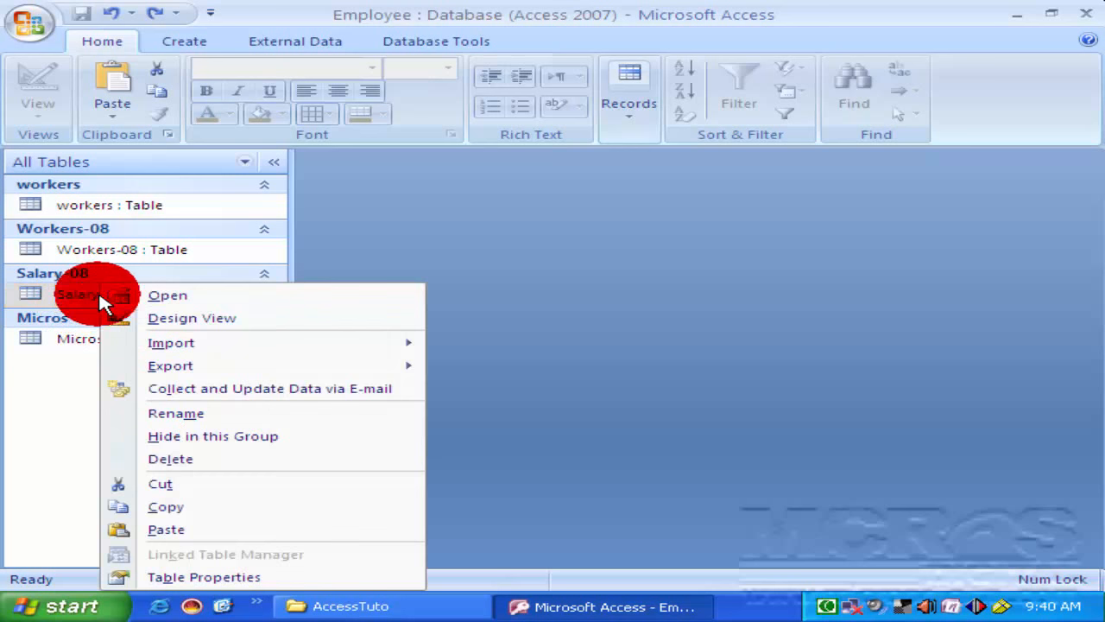
{"action": "left_click", "coordinate": [189, 542]}
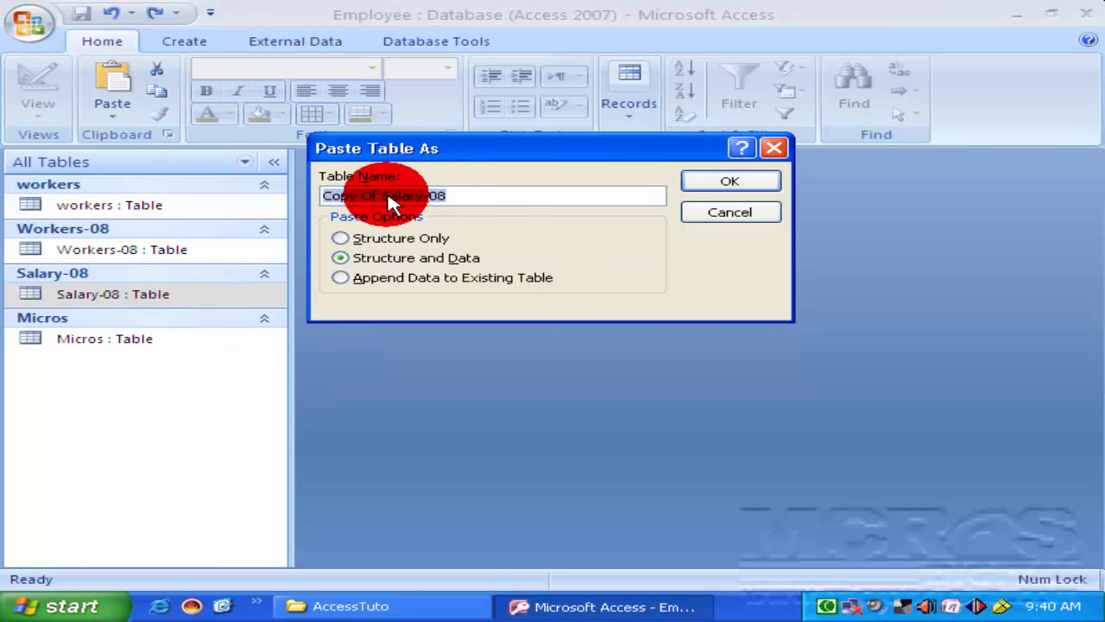
Name the pasted table Salary-2008 and create it with both structure and data
{"action": "left_click_drag", "start_coordinate": [380, 197], "coordinate": [235, 206]}
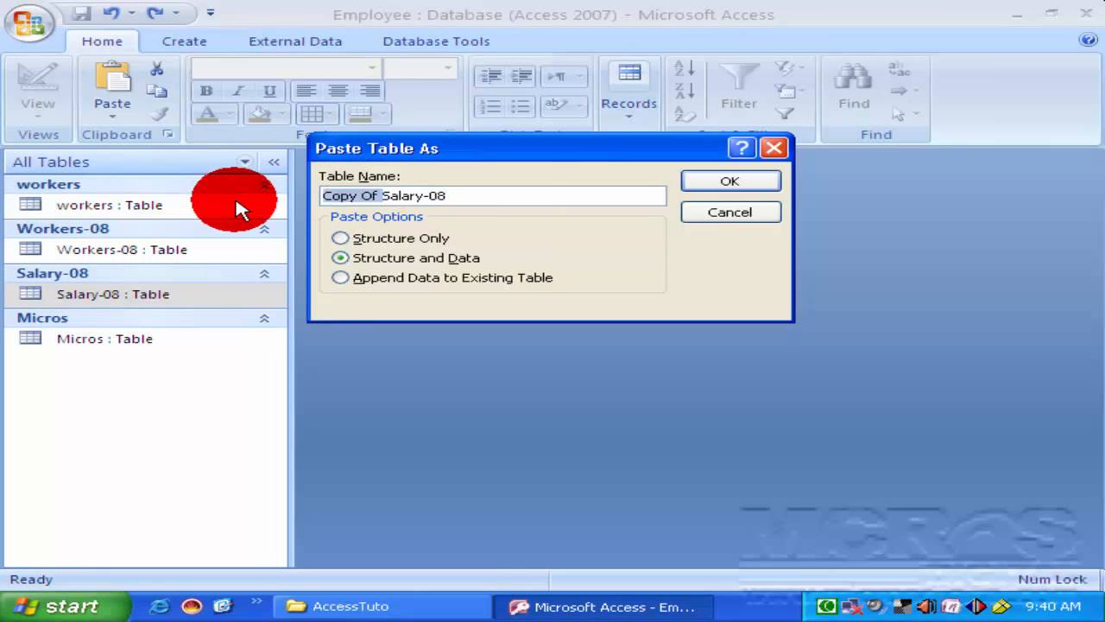
{"action": "key", "text": "Delete"}
{"action": "key", "text": "Right"}
{"action": "key", "text": "Right"}
{"action": "key", "text": "Right"}
{"action": "key", "text": "Right"}
{"action": "key", "text": "Right"}
{"action": "key", "text": "Right"}
{"action": "key", "text": "Right"}
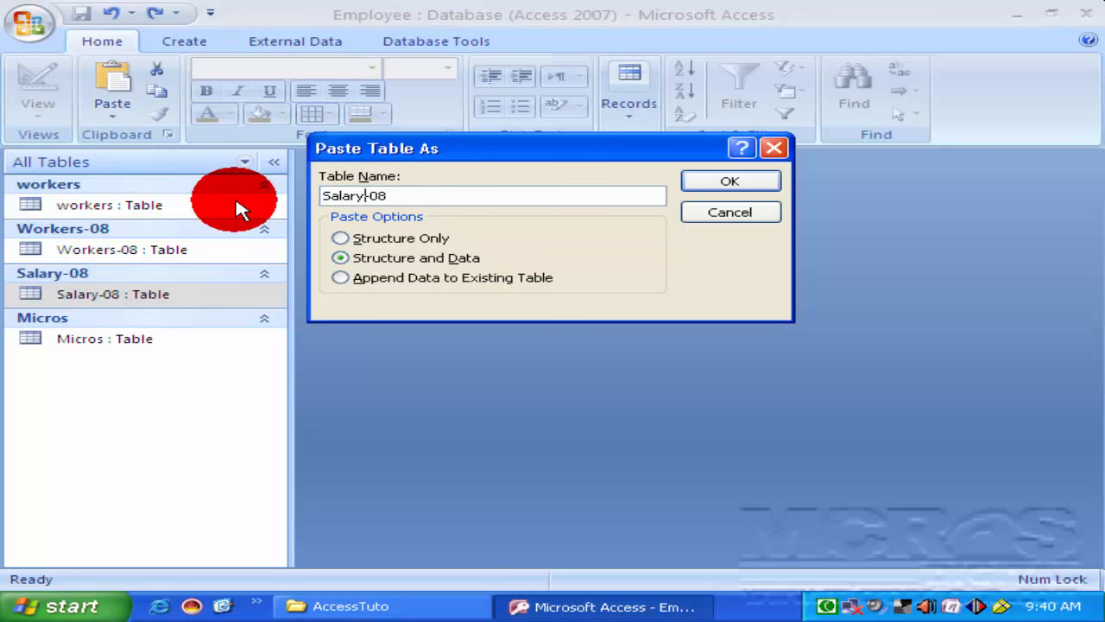
{"action": "type", "text": "20"}
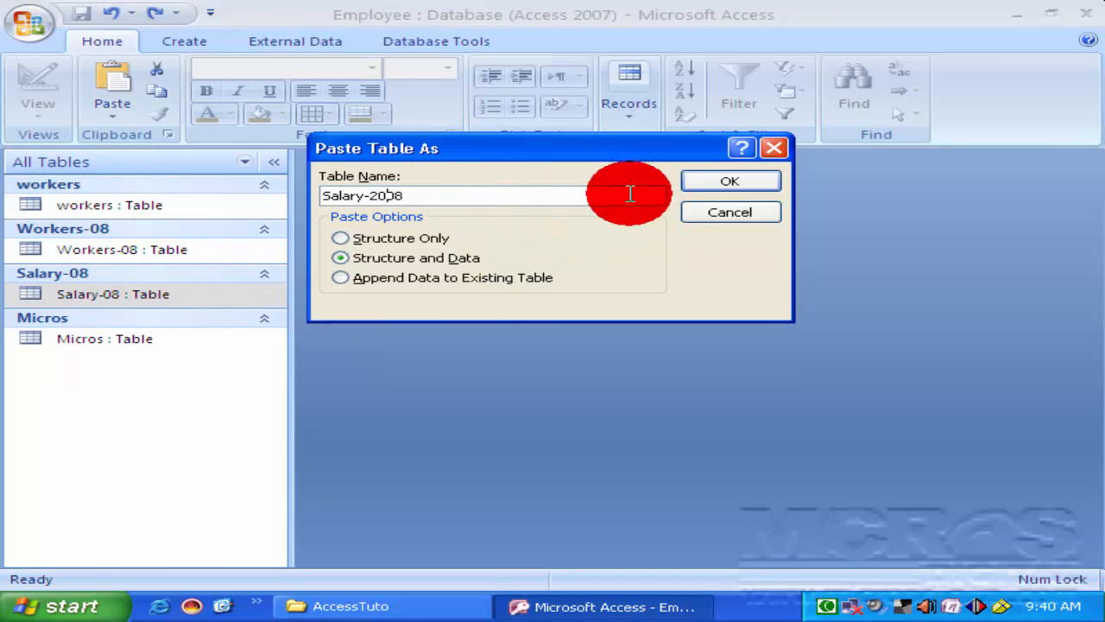
{"action": "left_click", "coordinate": [731, 188]}
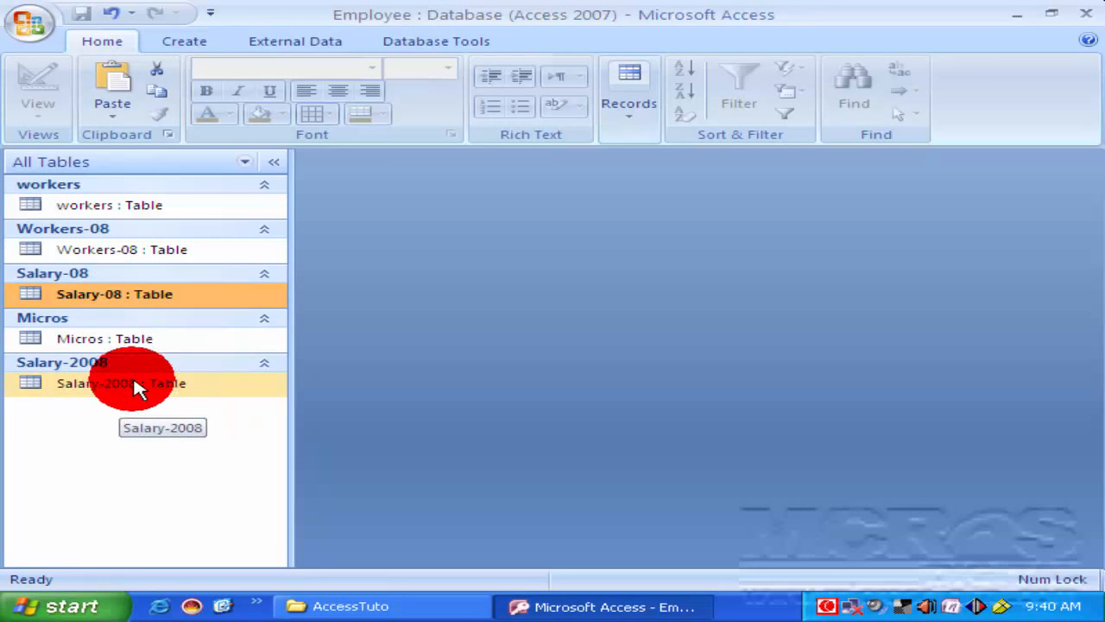
View the contents of the Salary-08 table and of the Salary-2008 table, closing each one after comparing
{"action": "right_click", "coordinate": [99, 298]}
{"action": "left_click", "coordinate": [150, 294]}
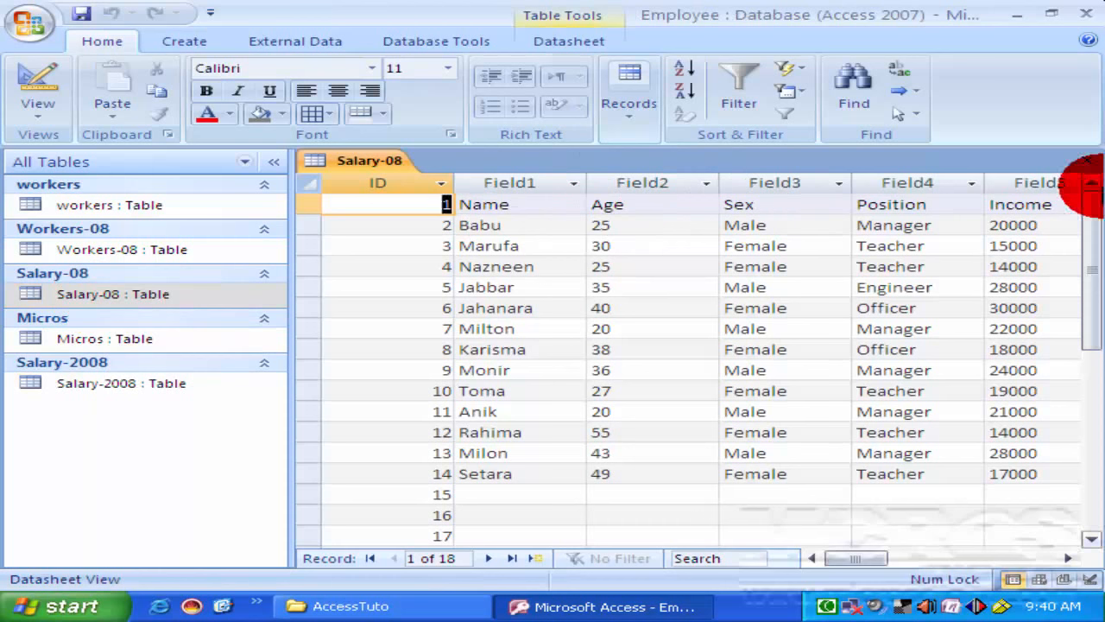
{"action": "left_click", "coordinate": [1086, 160]}
{"action": "right_click", "coordinate": [73, 385]}
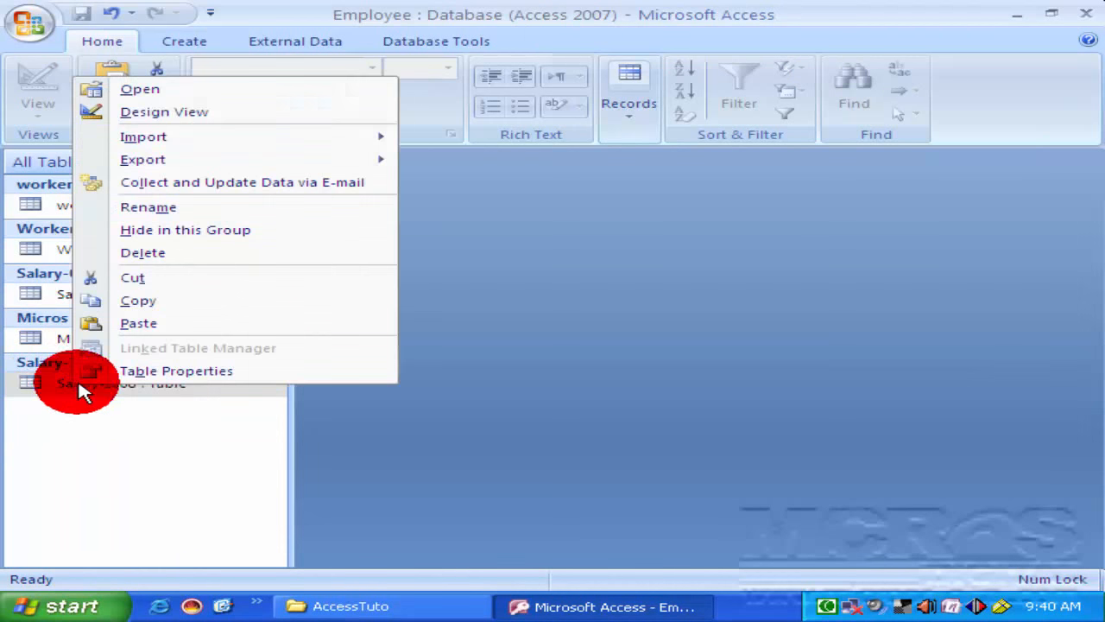
{"action": "left_click", "coordinate": [139, 90]}
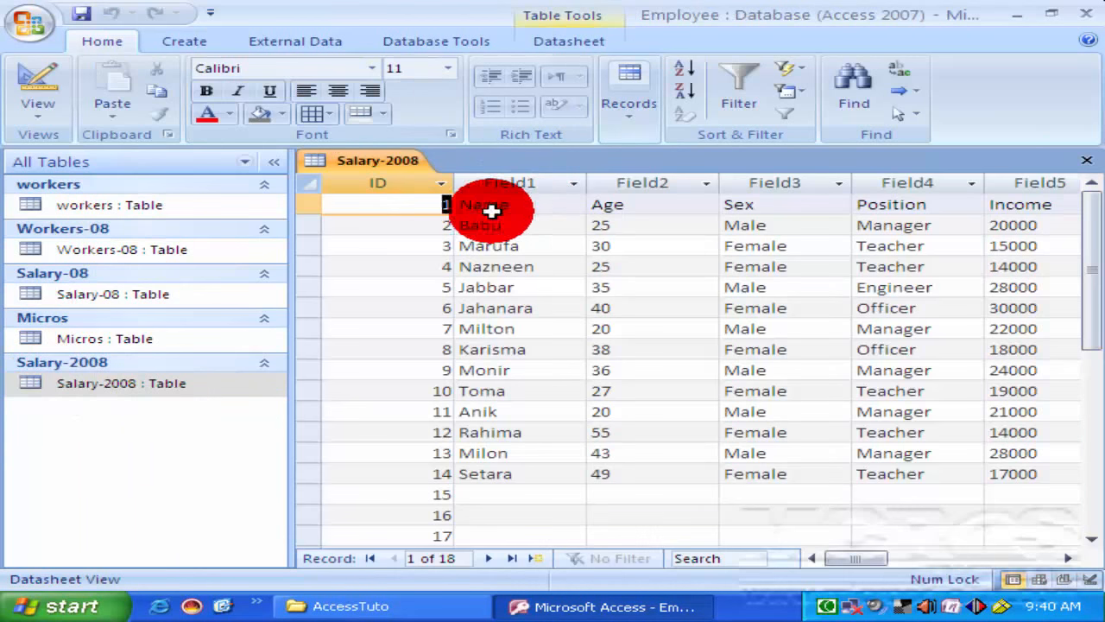
{"action": "left_click", "coordinate": [1087, 159]}
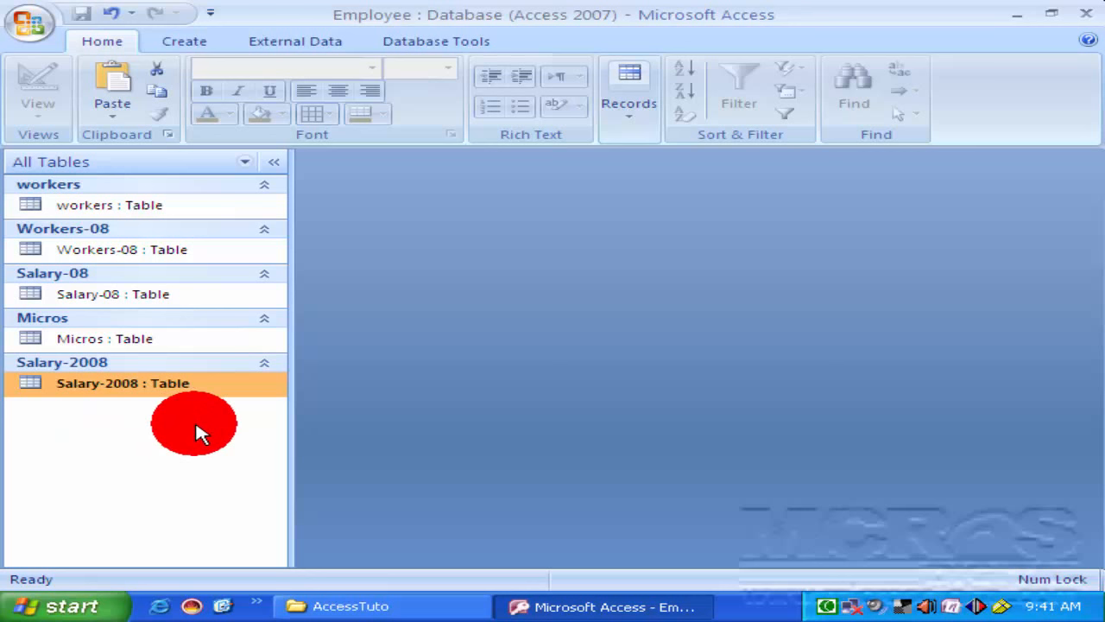
Rename the Micros table as Micros Digital
{"action": "right_click", "coordinate": [78, 345]}
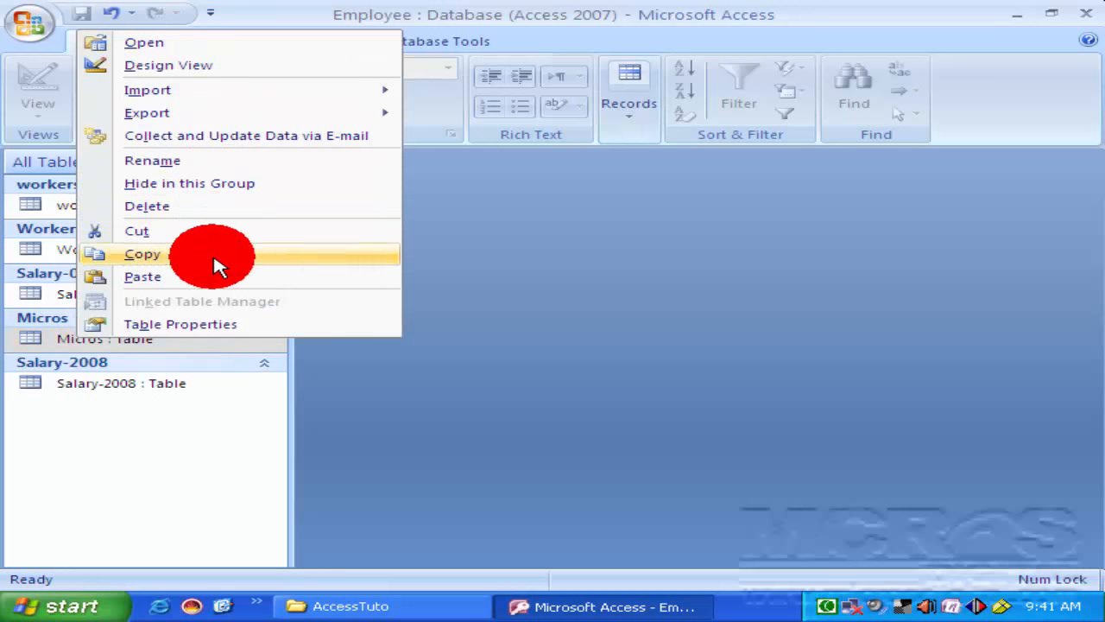
{"action": "left_click", "coordinate": [164, 160]}
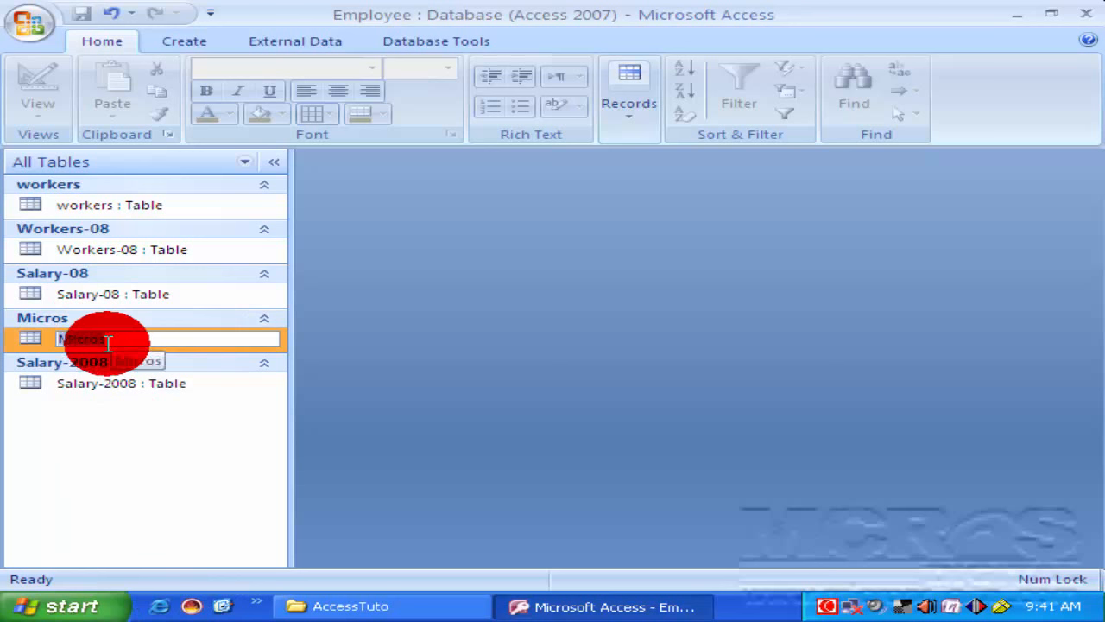
{"action": "type", "text": "Micros d"}
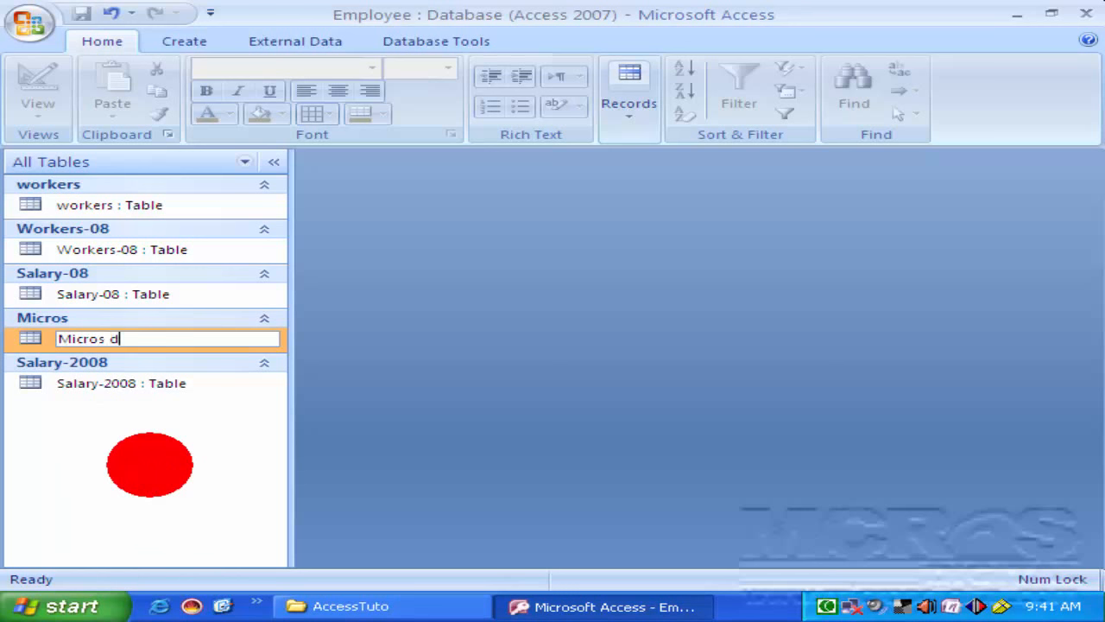
{"action": "key", "text": "BackSpace"}
{"action": "type", "text": "Digital"}
{"action": "key", "text": "Return"}
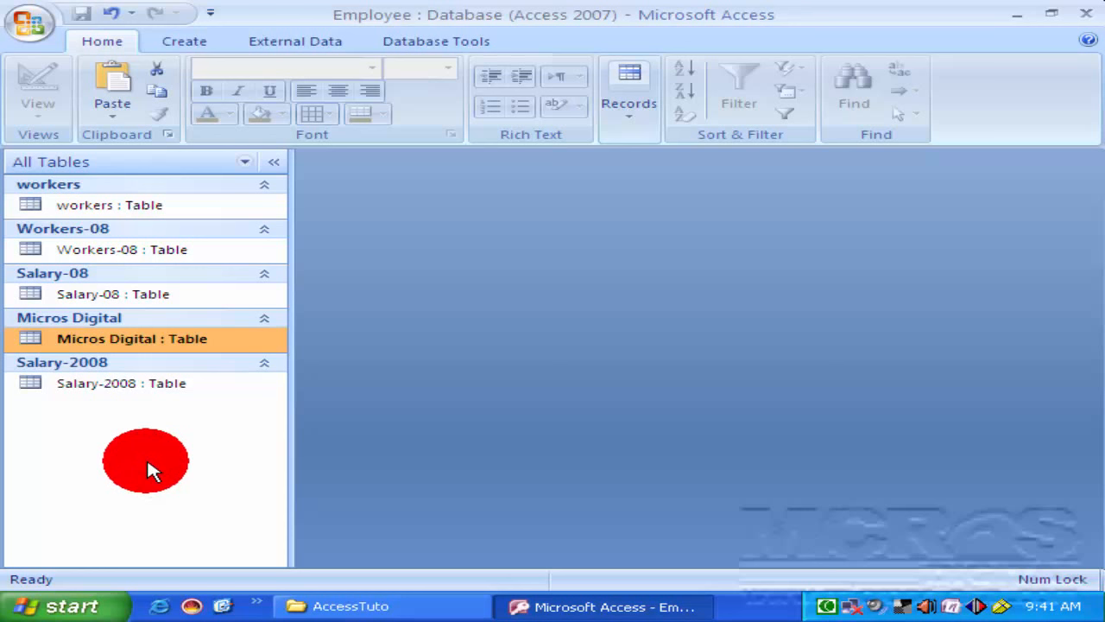
Delete the Micros Digital table and undo the deletion
{"action": "right_click", "coordinate": [100, 346]}
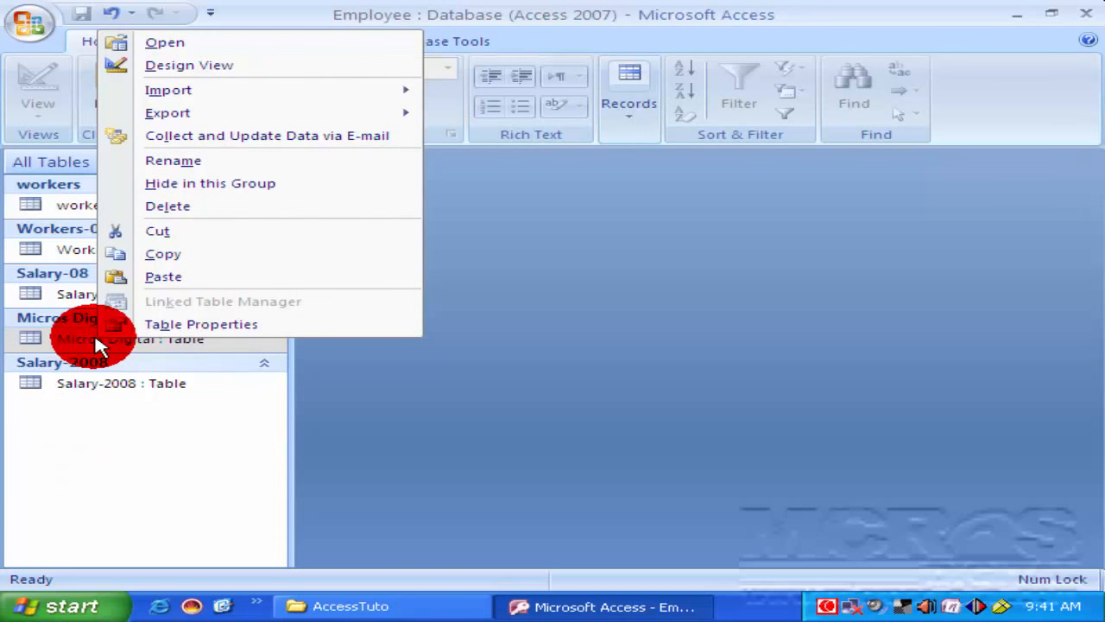
{"action": "left_click", "coordinate": [190, 216]}
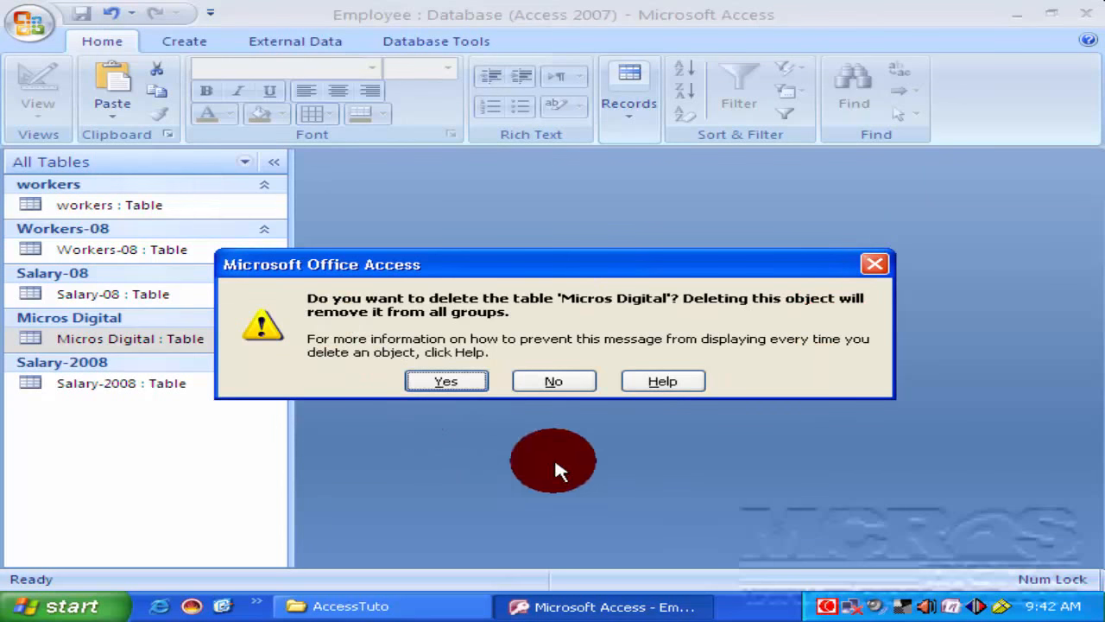
{"action": "left_click", "coordinate": [459, 387]}
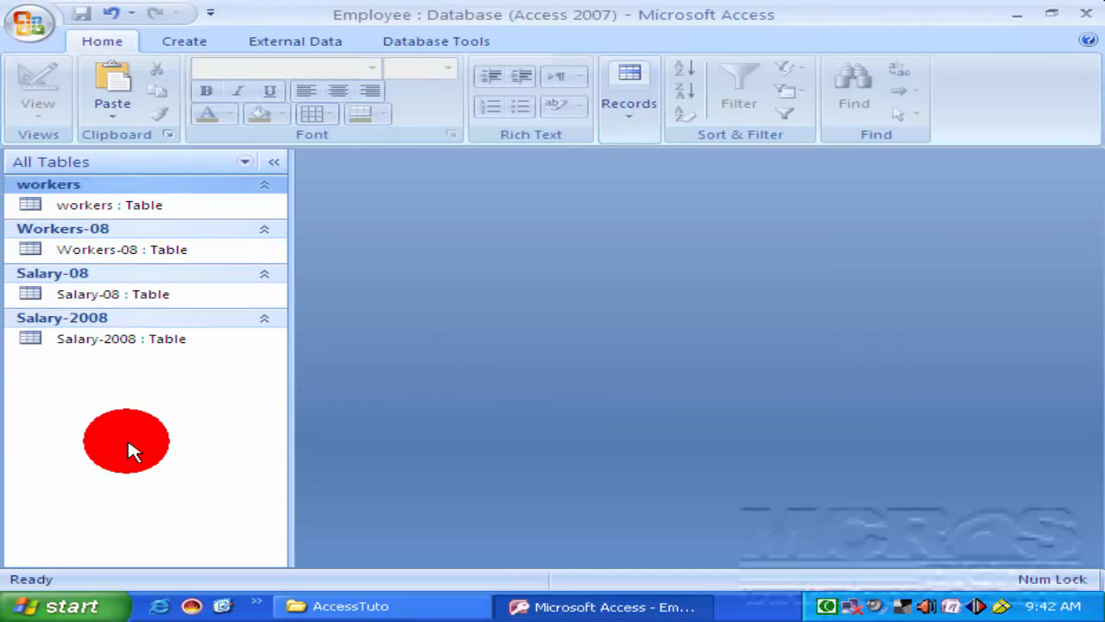
{"action": "key", "text": "ctrl+z"}
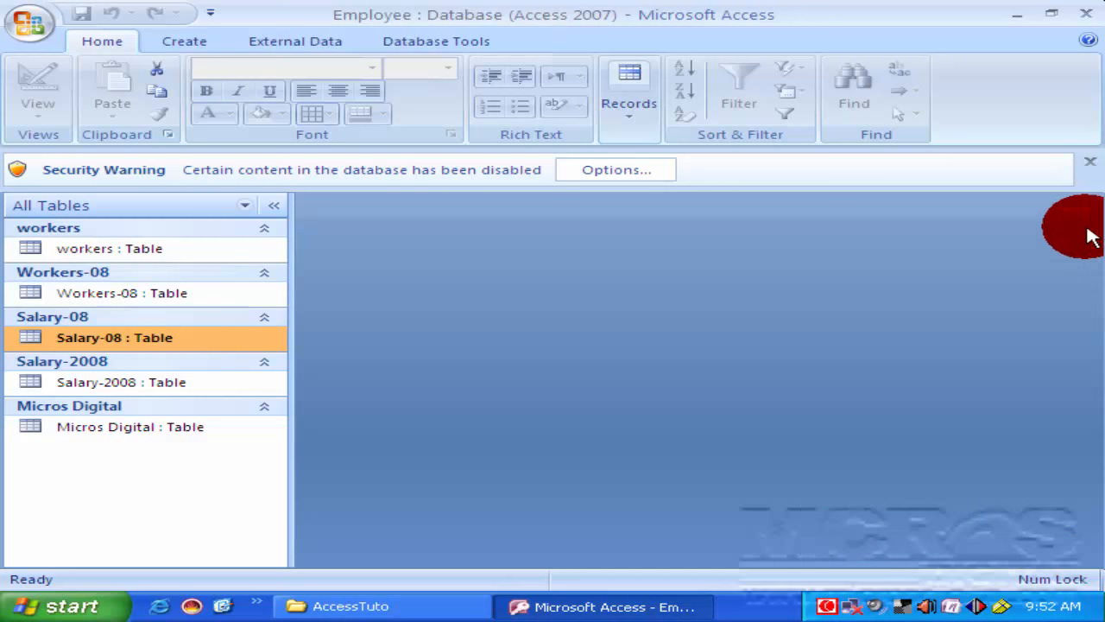
Dismiss the security warning, open the Salary-08 table in Print Preview and examine its page close up
{"action": "left_click", "coordinate": [1089, 162]}
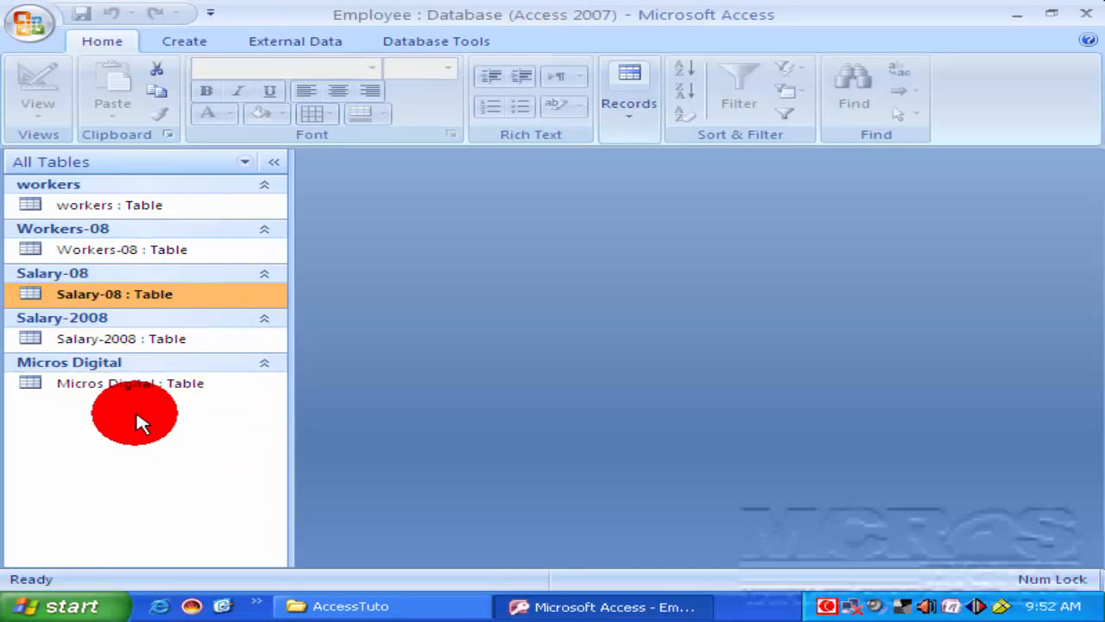
{"action": "right_click", "coordinate": [86, 304]}
{"action": "left_click", "coordinate": [140, 294]}
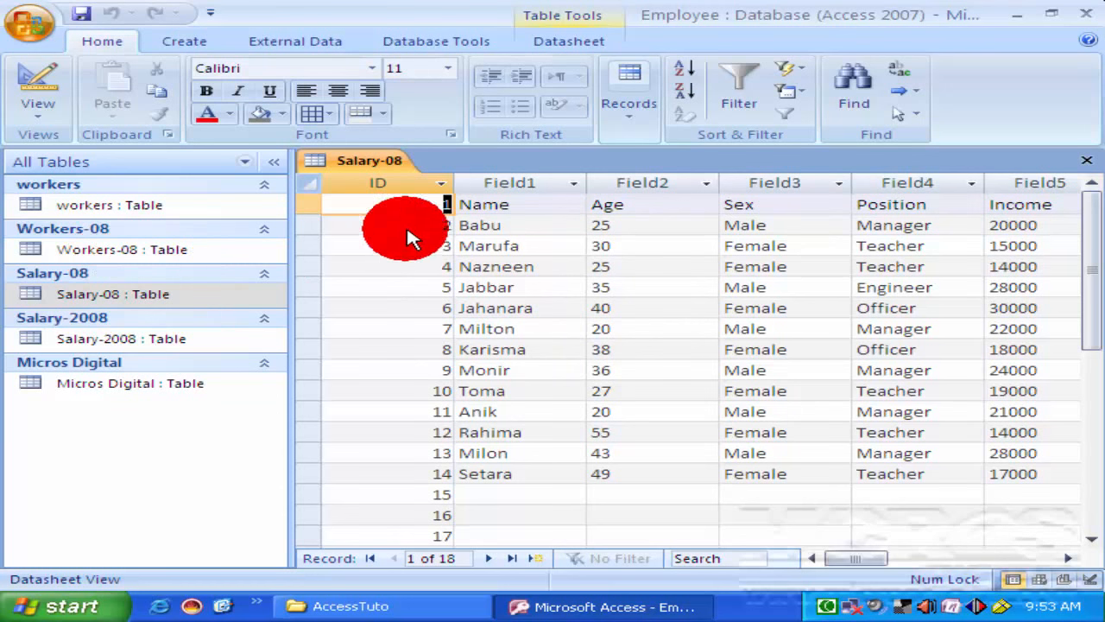
{"action": "left_click", "coordinate": [364, 200]}
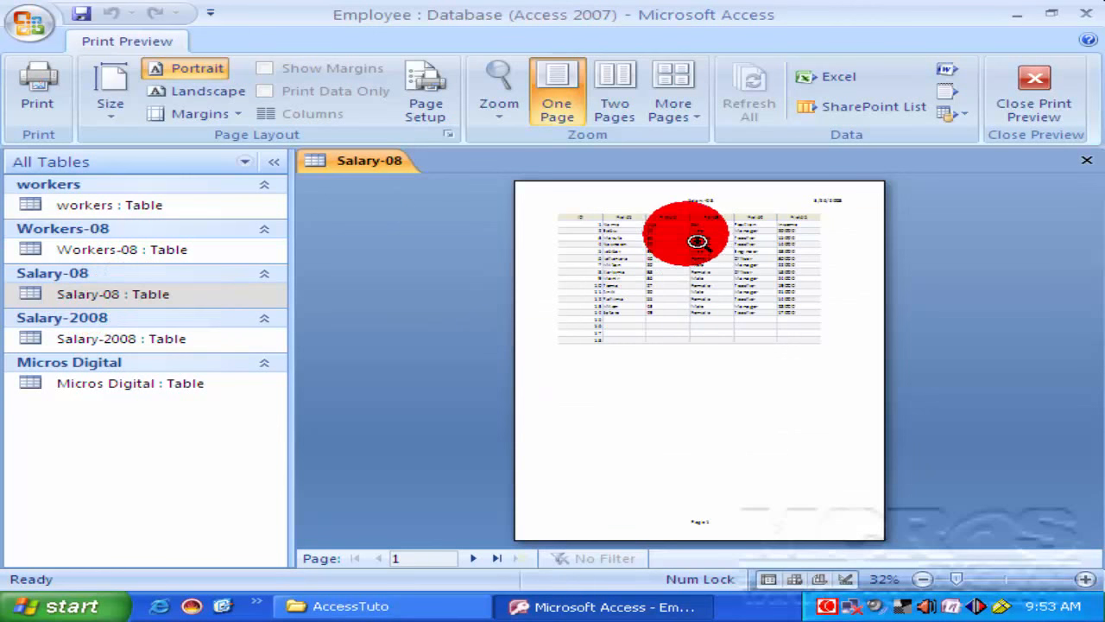
{"action": "left_click", "coordinate": [760, 247]}
{"action": "left_click", "coordinate": [696, 266]}
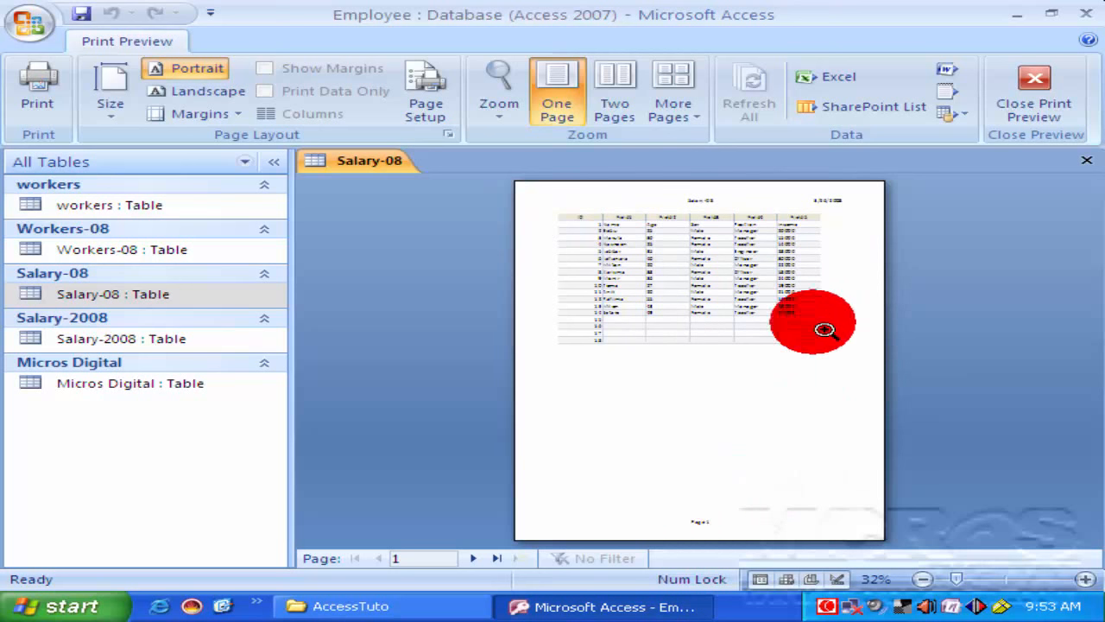
{"action": "left_click", "coordinate": [746, 235]}
{"action": "left_click", "coordinate": [751, 230]}
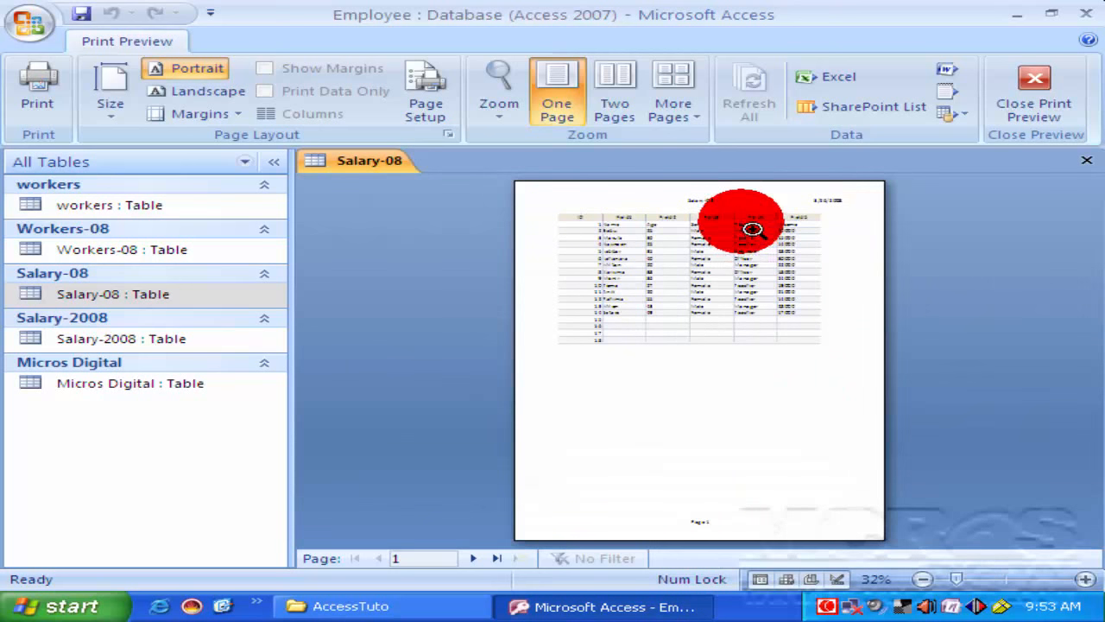
{"action": "left_click", "coordinate": [704, 223]}
{"action": "left_click", "coordinate": [705, 223]}
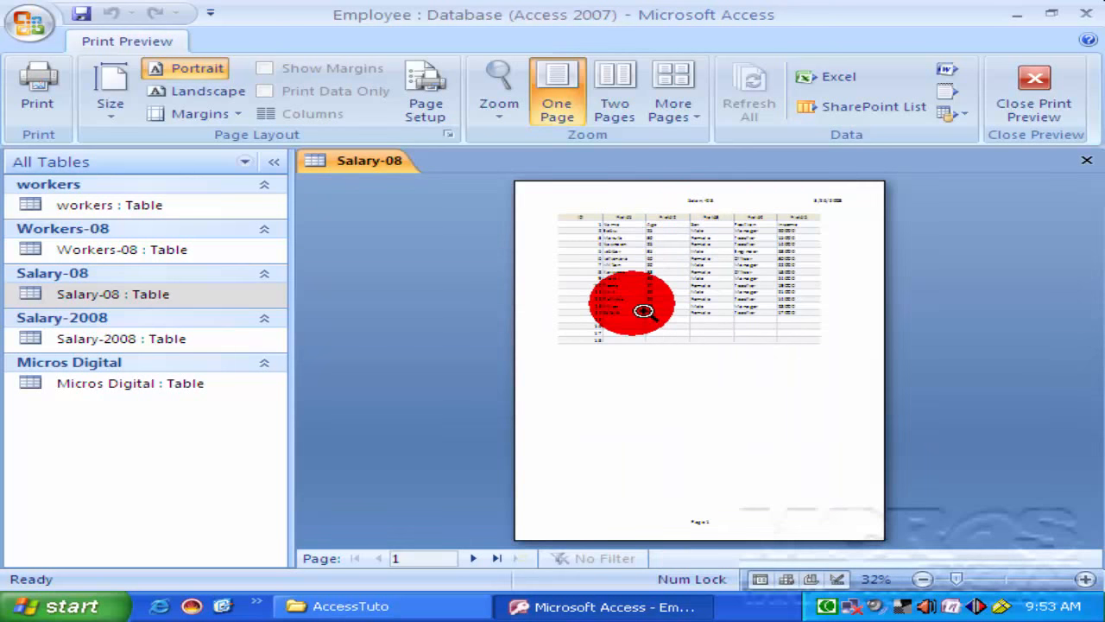
Set all four page margins of the Salary-08 printout to 1.5 inches and check the previewed page
{"action": "left_click", "coordinate": [434, 118]}
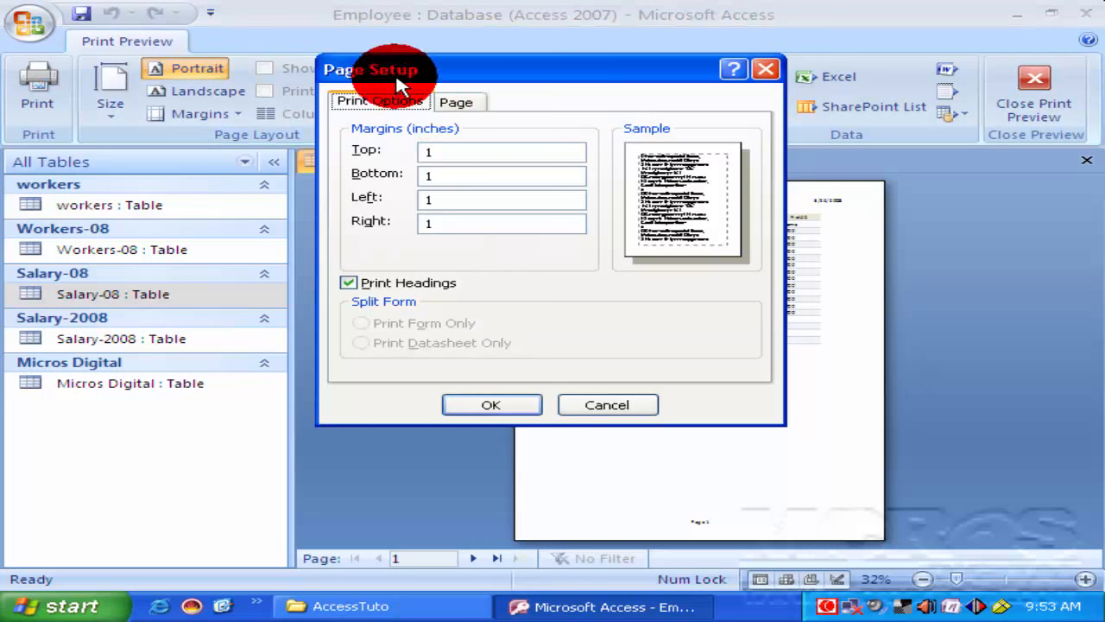
{"action": "left_click_drag", "start_coordinate": [467, 73], "coordinate": [482, 123]}
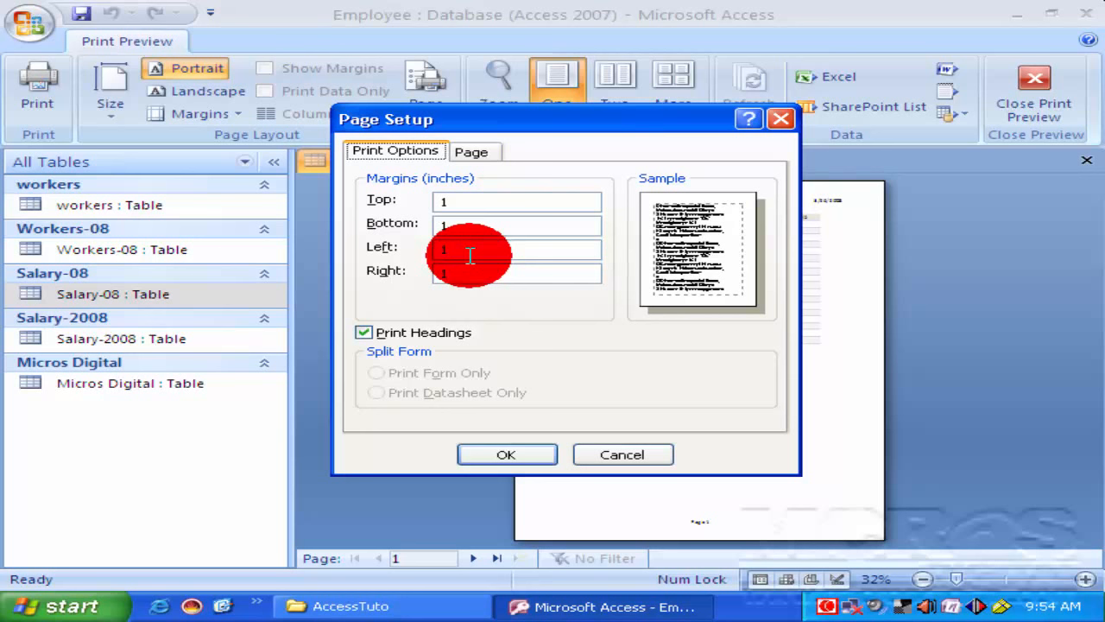
{"action": "left_click_drag", "start_coordinate": [456, 204], "coordinate": [395, 211]}
{"action": "type", "text": "1.5"}
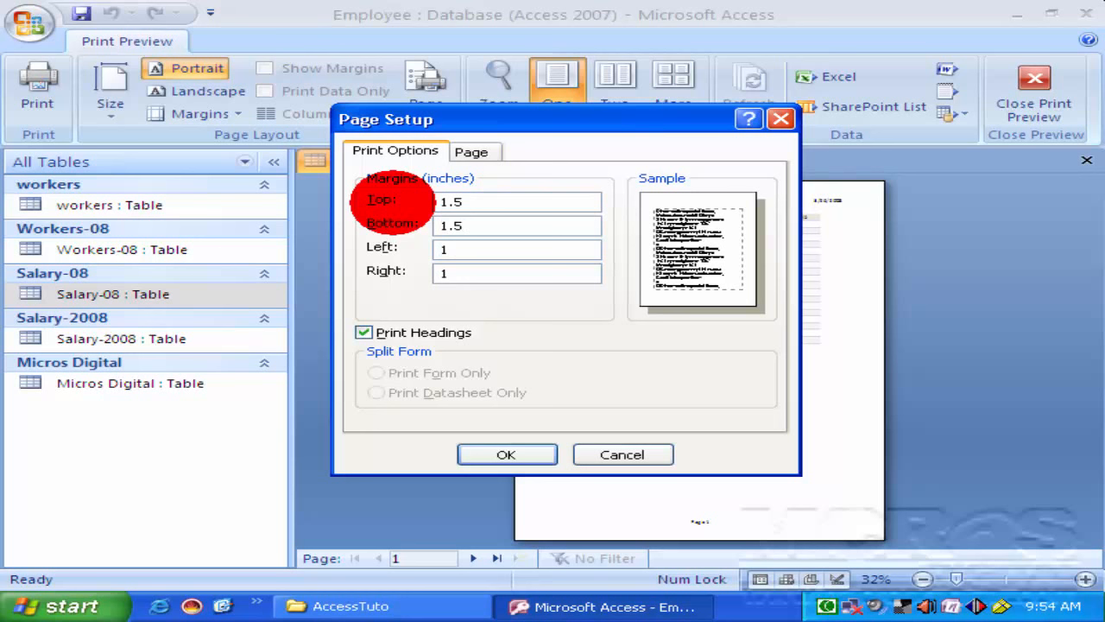
{"action": "type", "text": ".5"}
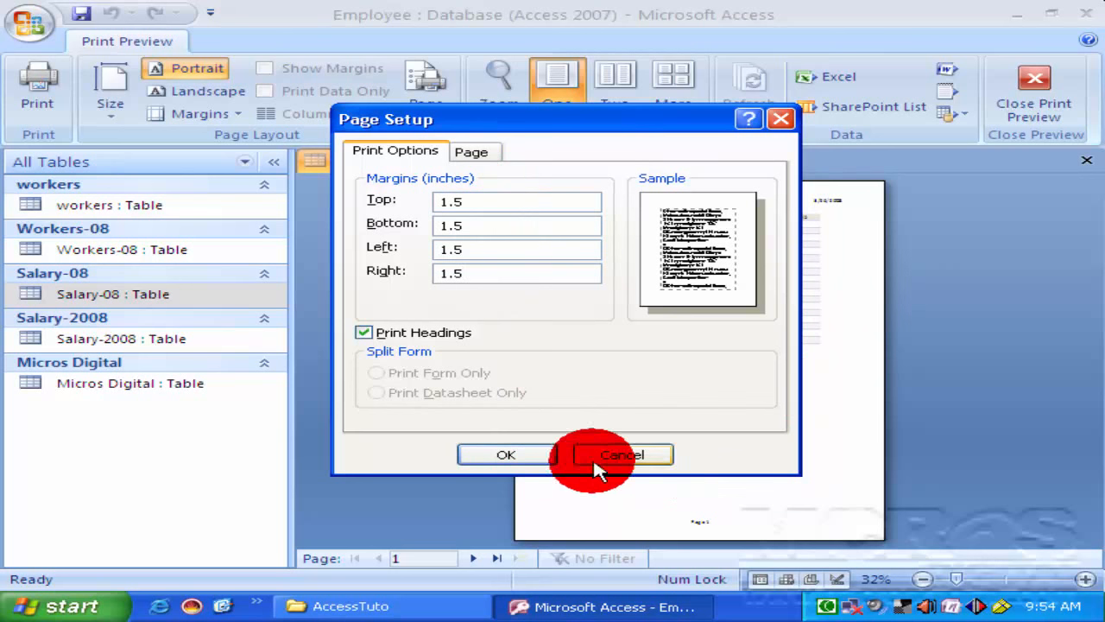
{"action": "left_click", "coordinate": [538, 456]}
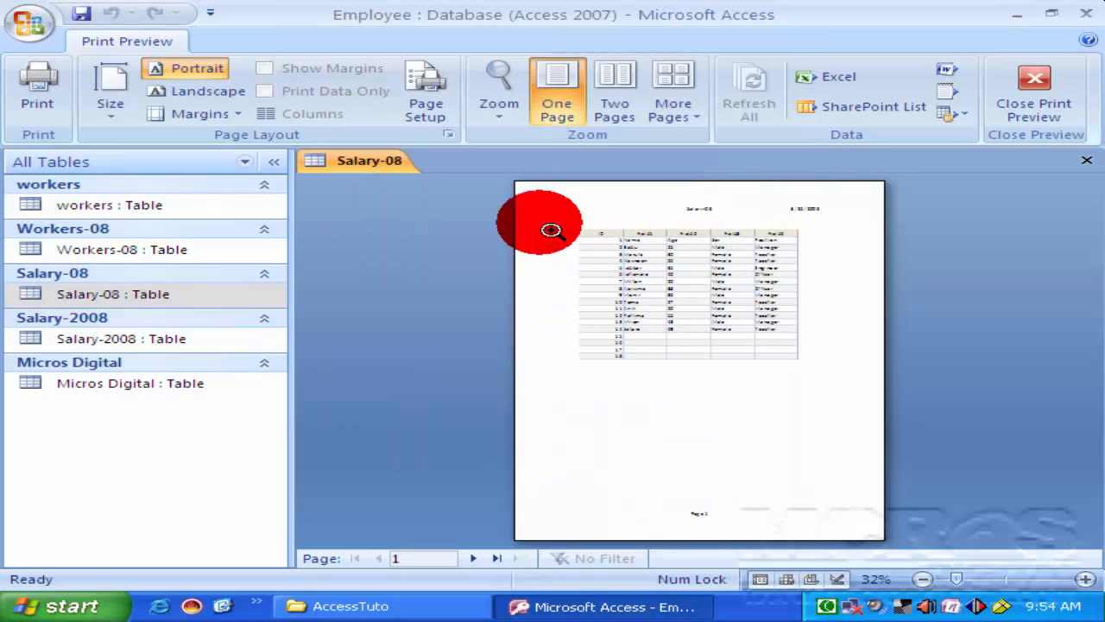
{"action": "left_click", "coordinate": [734, 218]}
{"action": "left_click", "coordinate": [739, 218]}
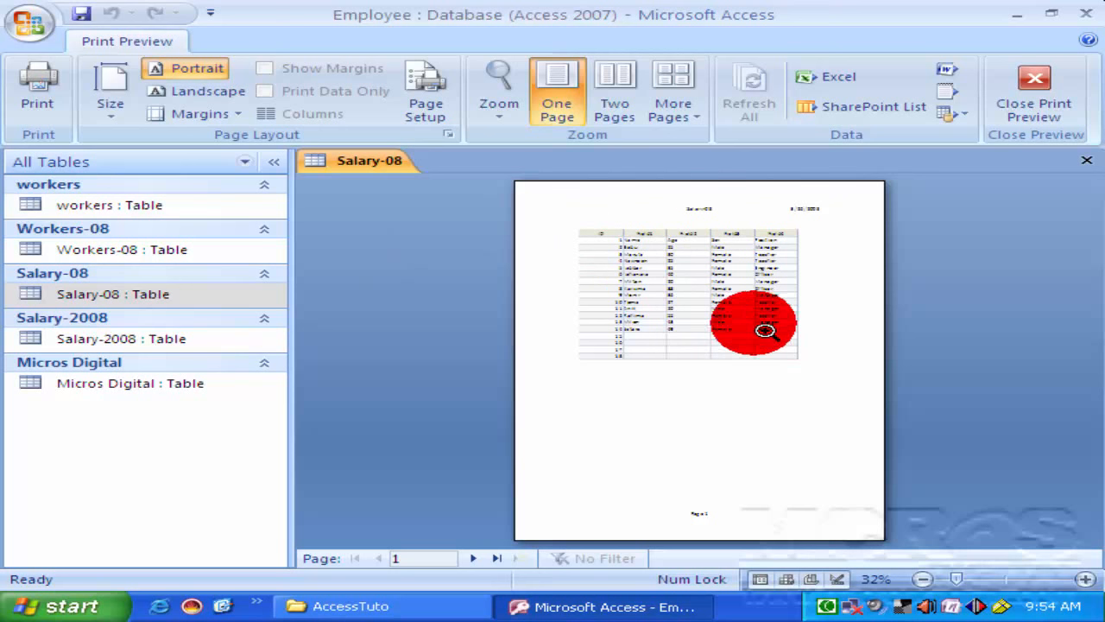
Set the Salary-08 printout to landscape orientation in Page Setup
{"action": "left_click", "coordinate": [424, 107]}
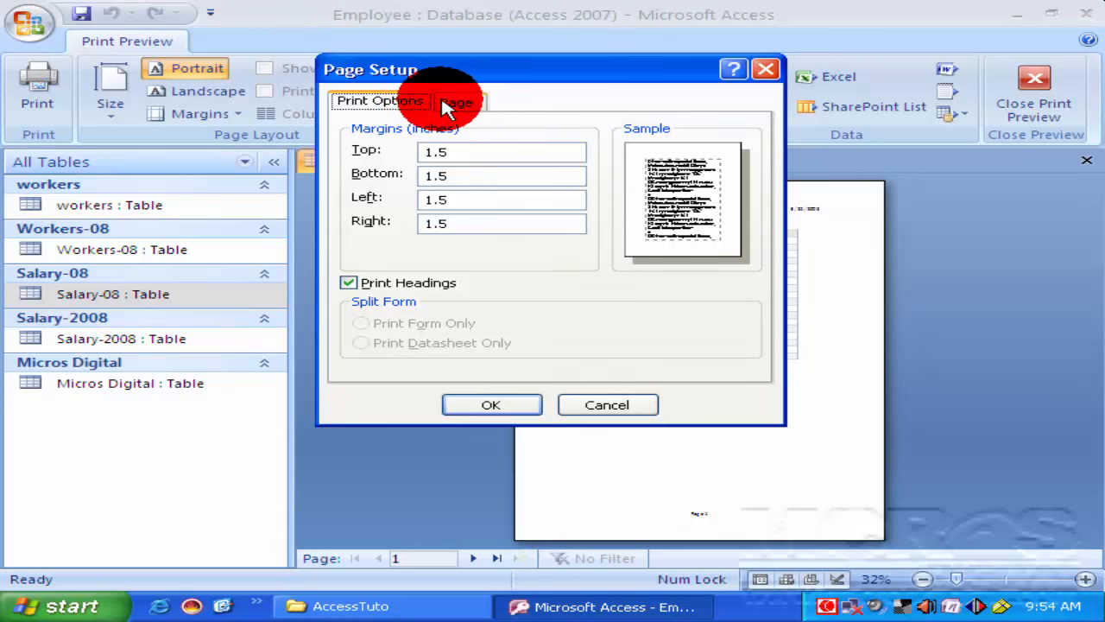
{"action": "left_click", "coordinate": [458, 103]}
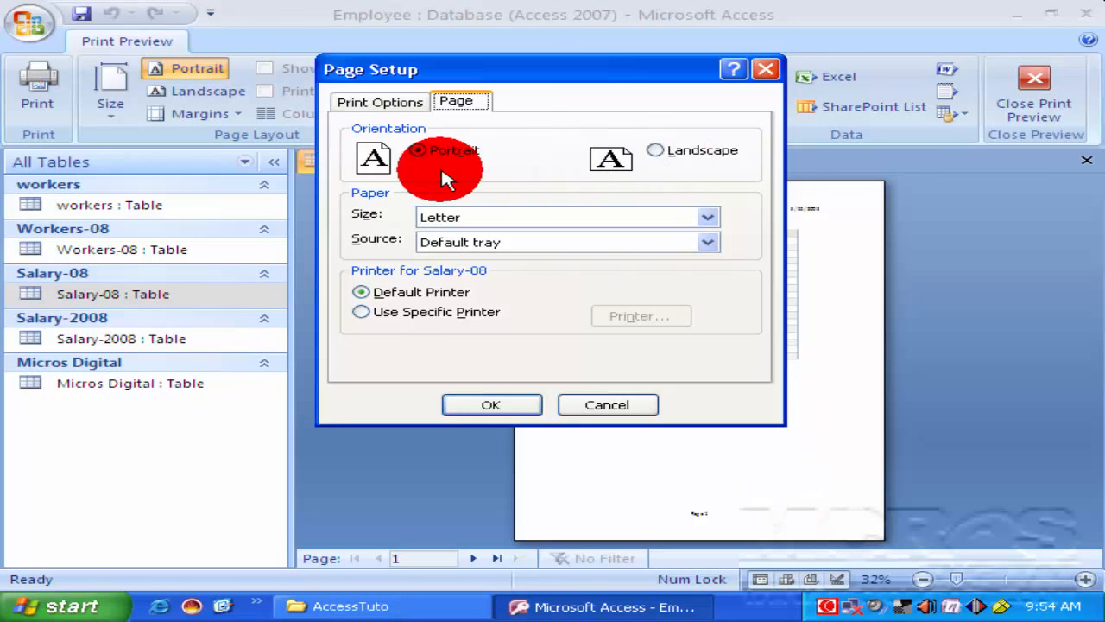
{"action": "left_click", "coordinate": [662, 149]}
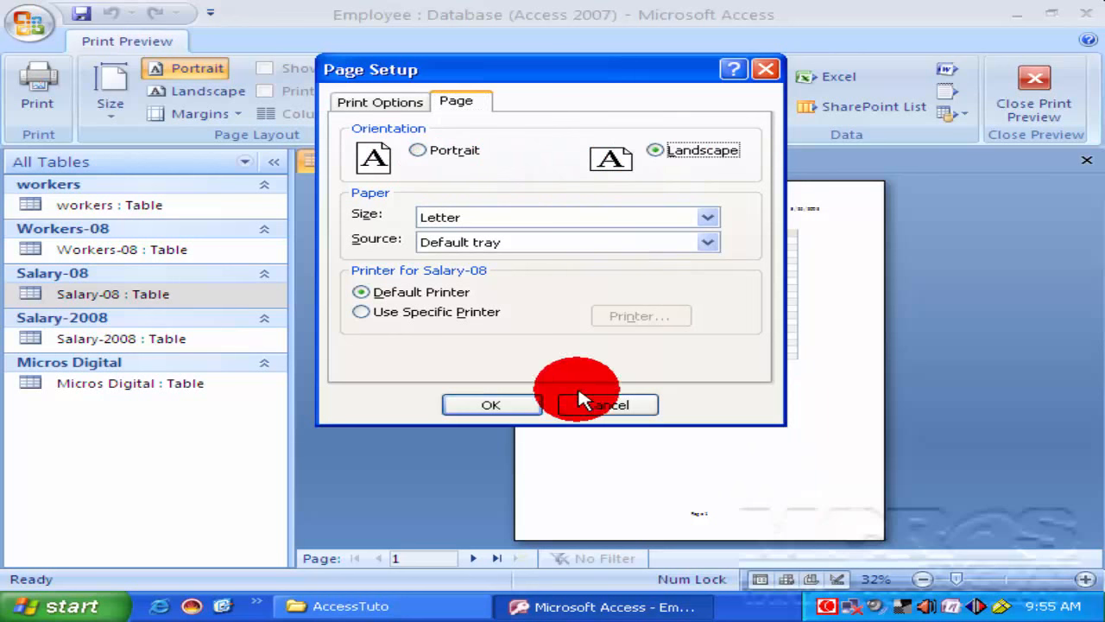
{"action": "left_click", "coordinate": [506, 405]}
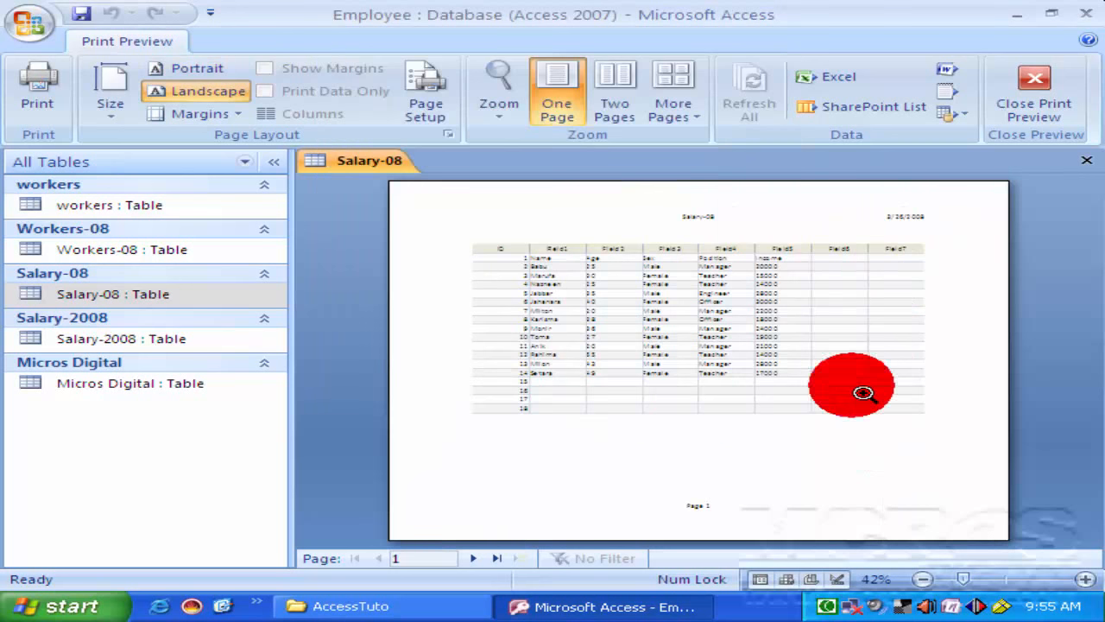
Set the Salary-08 printout's orientation back to portrait in Page Setup
{"action": "left_click", "coordinate": [429, 111]}
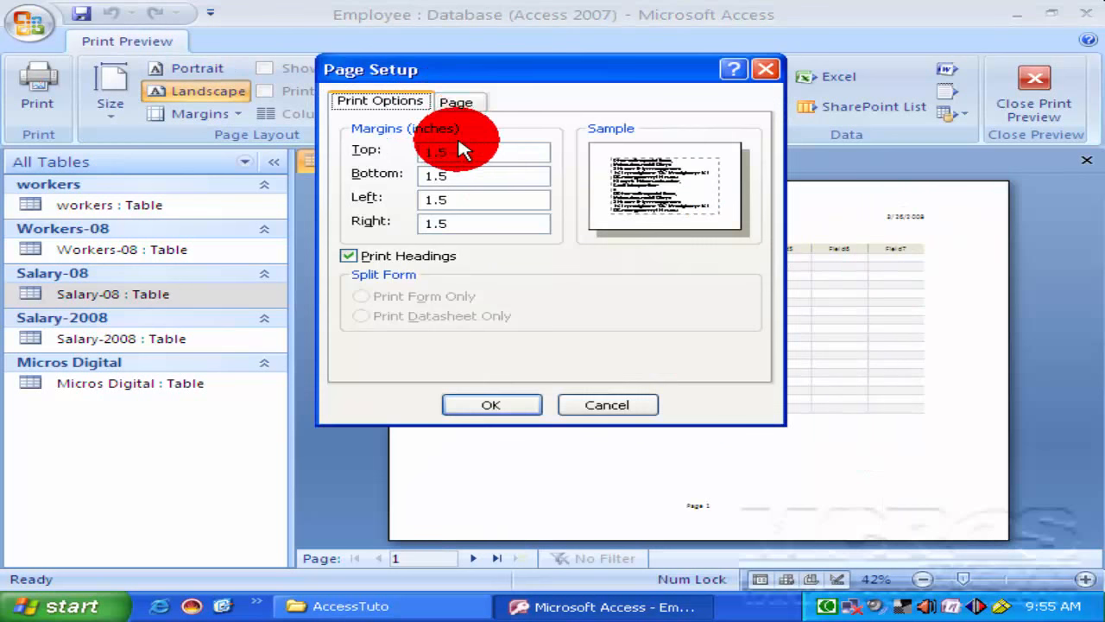
{"action": "left_click", "coordinate": [455, 103]}
{"action": "left_click", "coordinate": [471, 152]}
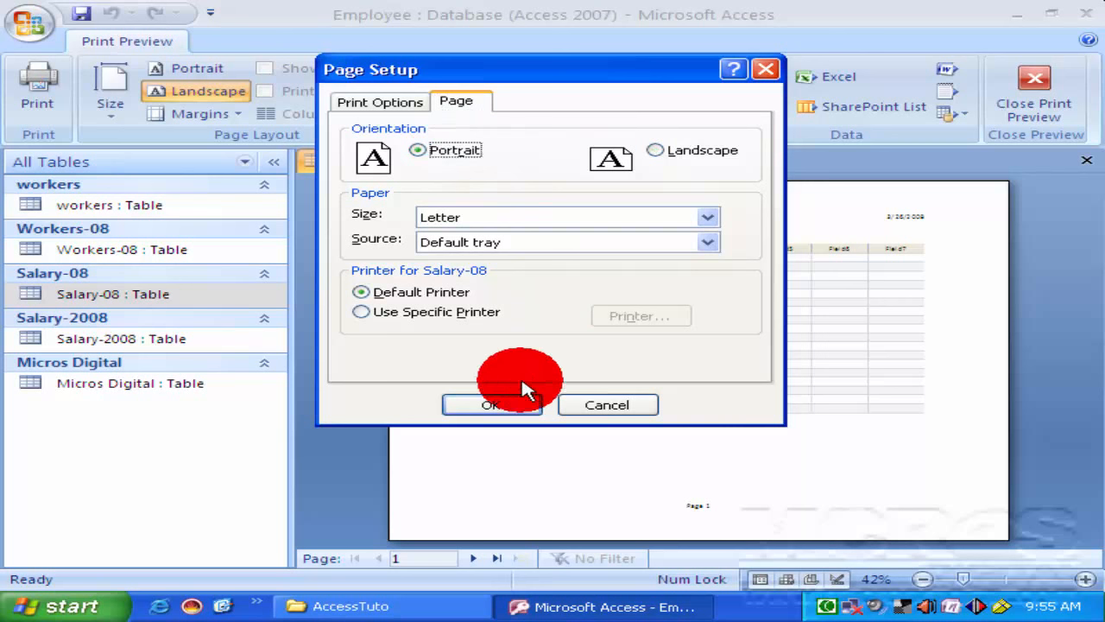
{"action": "left_click", "coordinate": [505, 404]}
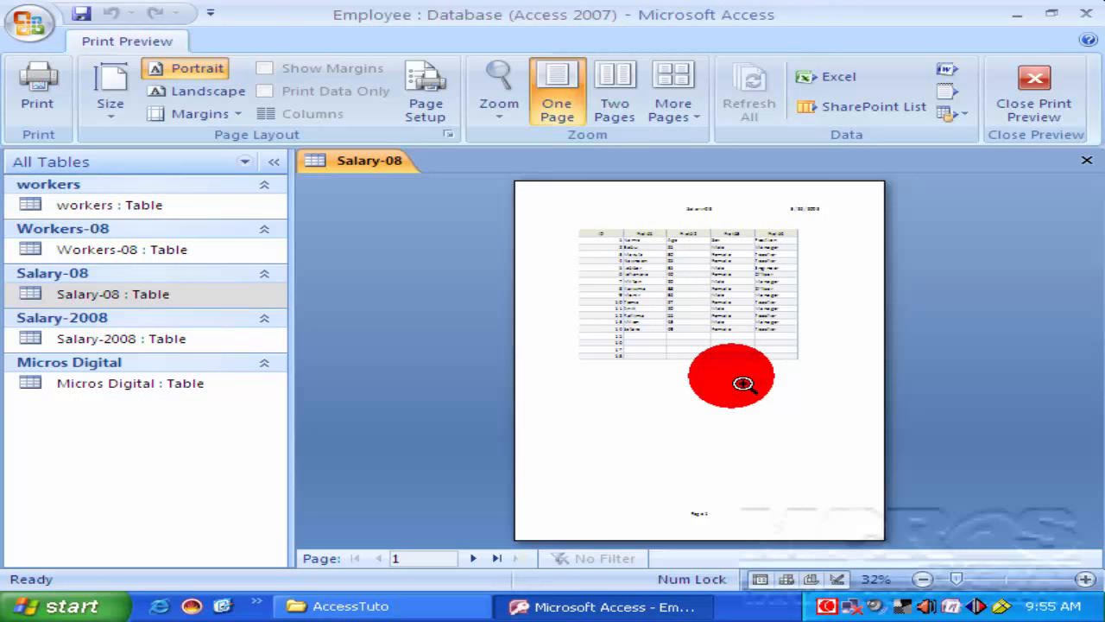
Set the paper size of the Salary-08 printout to A4 in Page Setup
{"action": "left_click", "coordinate": [421, 87]}
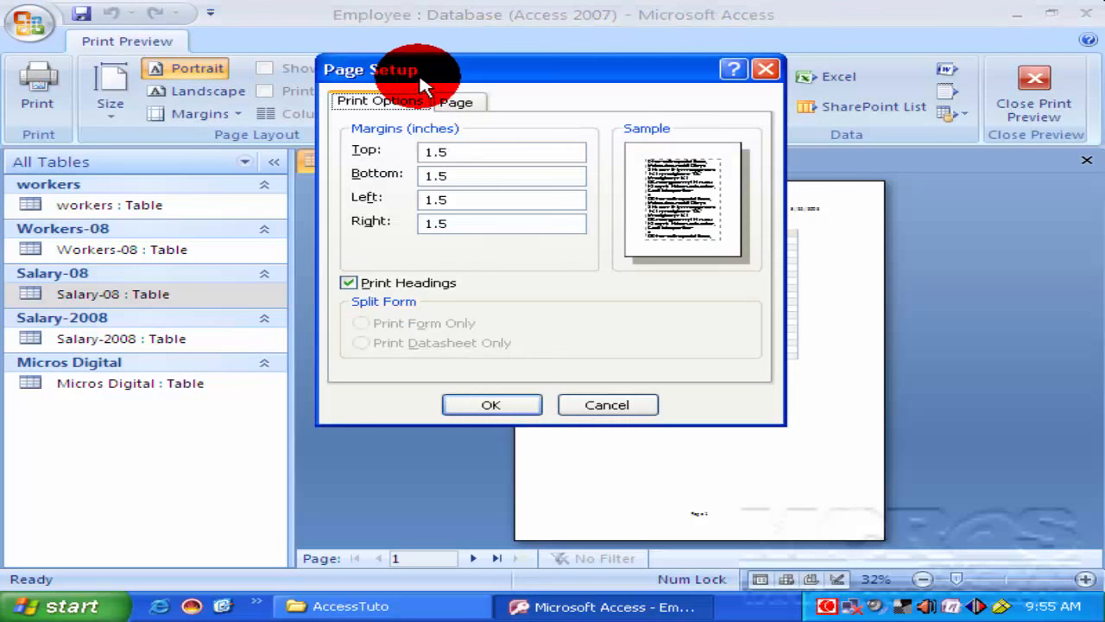
{"action": "left_click", "coordinate": [466, 104]}
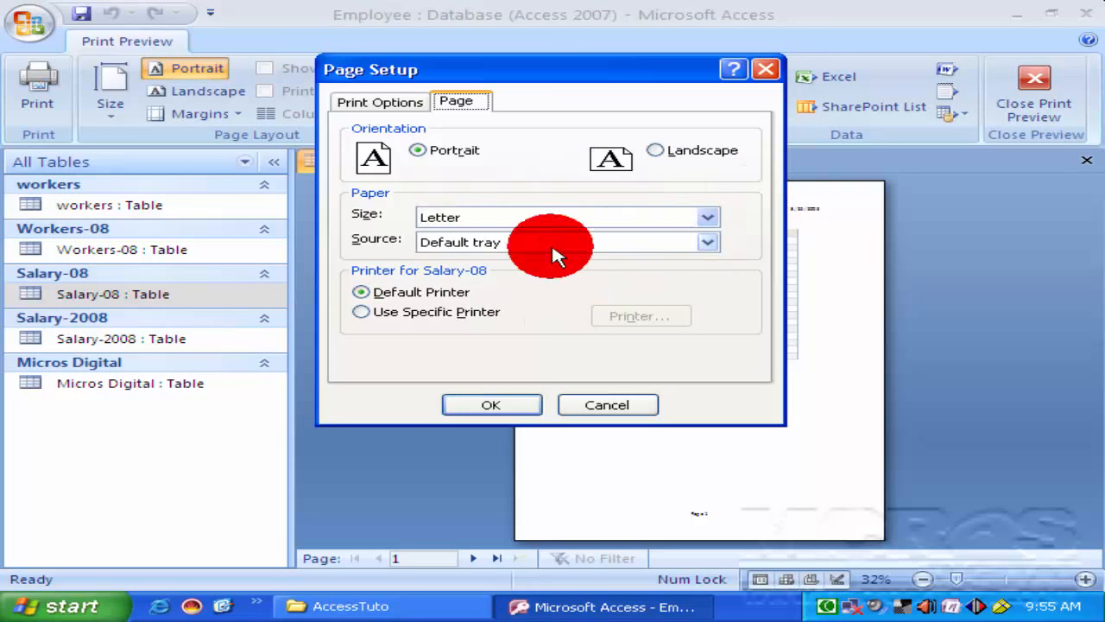
{"action": "left_click", "coordinate": [708, 218]}
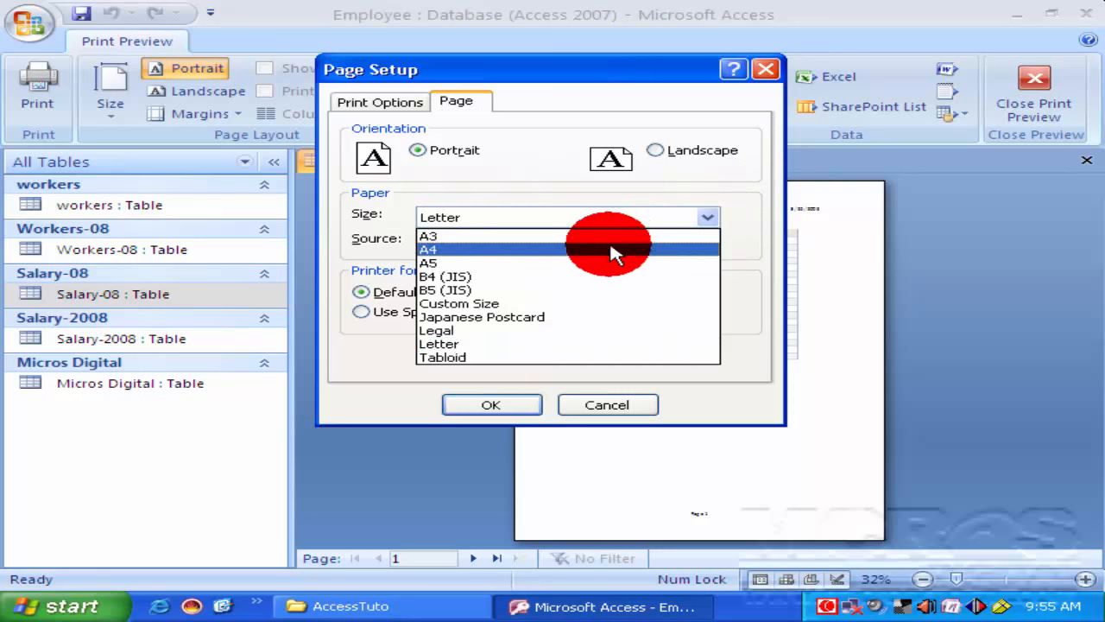
{"action": "left_click", "coordinate": [602, 251]}
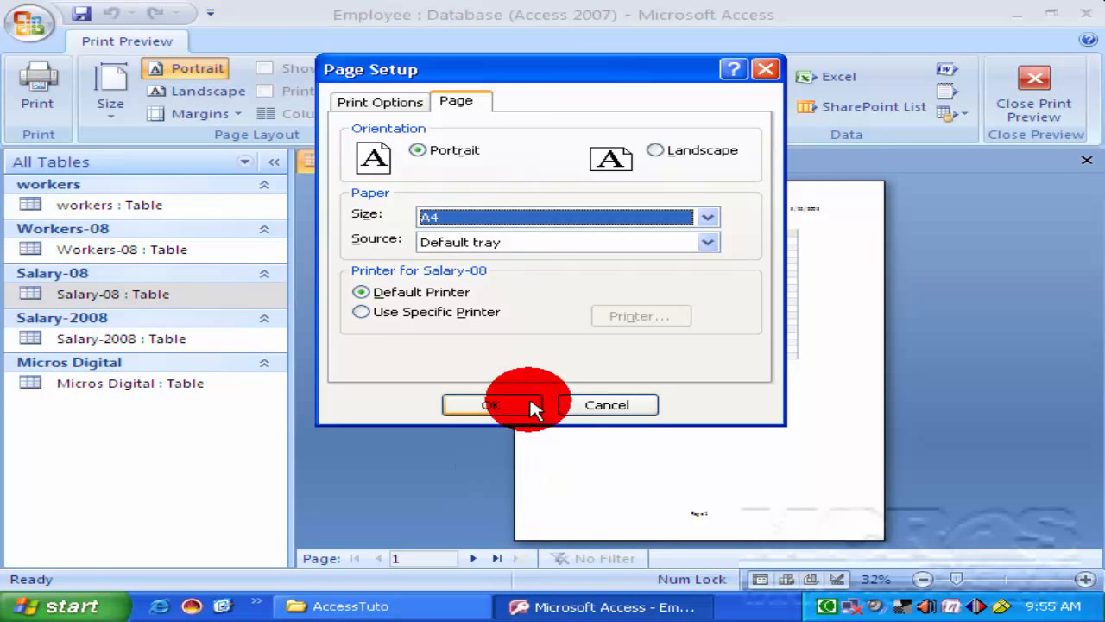
{"action": "left_click", "coordinate": [493, 405]}
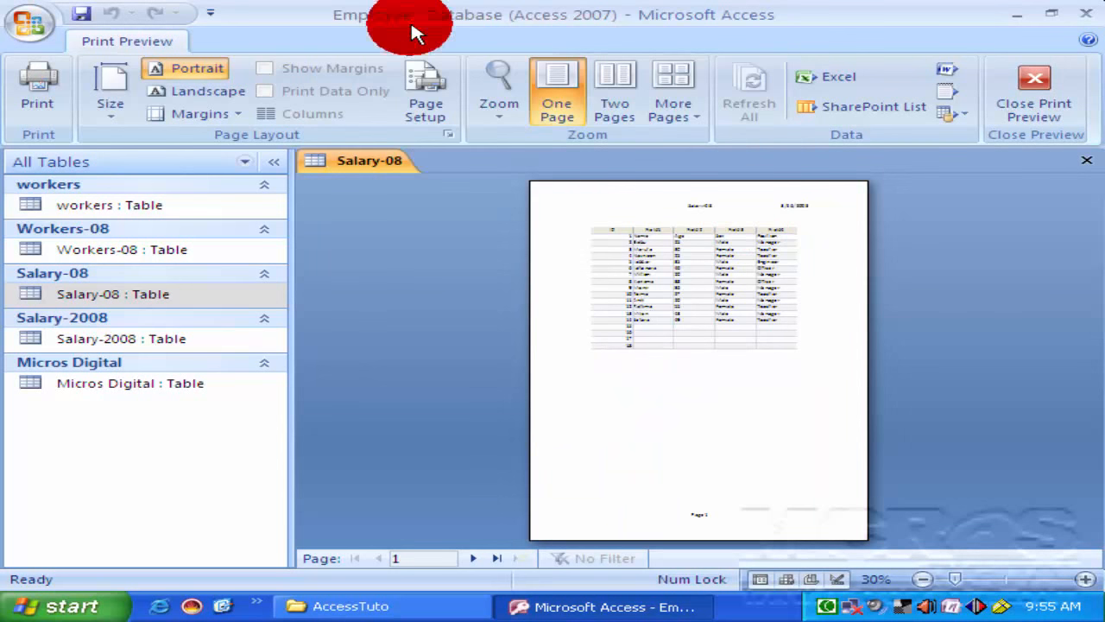
Review the margin settings in Page Setup and look through the available paper sizes
{"action": "left_click", "coordinate": [423, 82]}
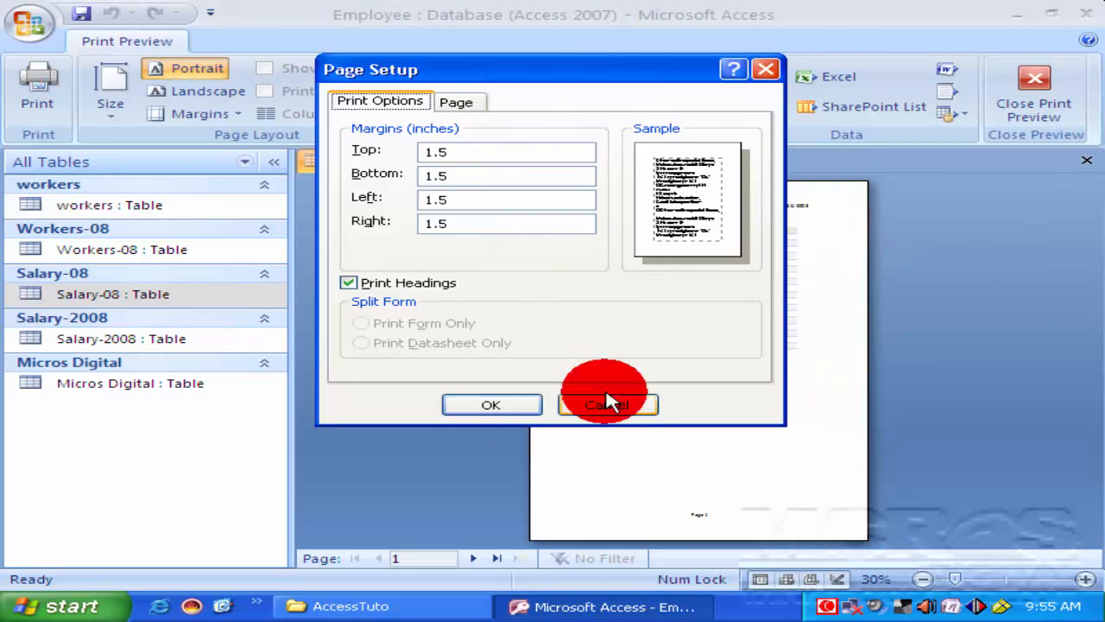
{"action": "left_click", "coordinate": [525, 413]}
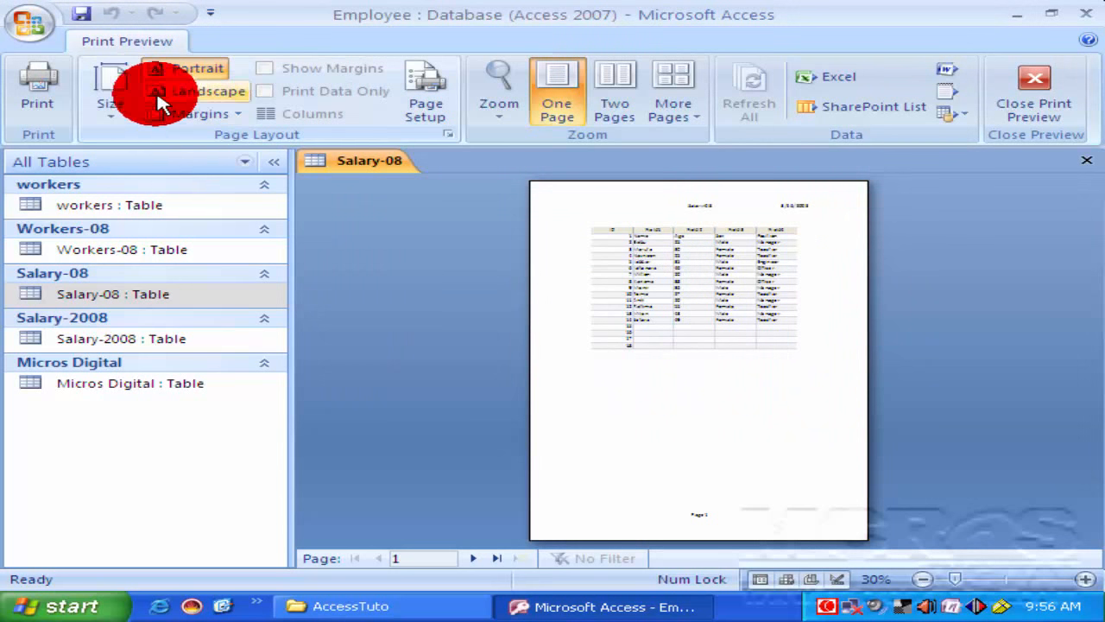
{"action": "left_click", "coordinate": [123, 118]}
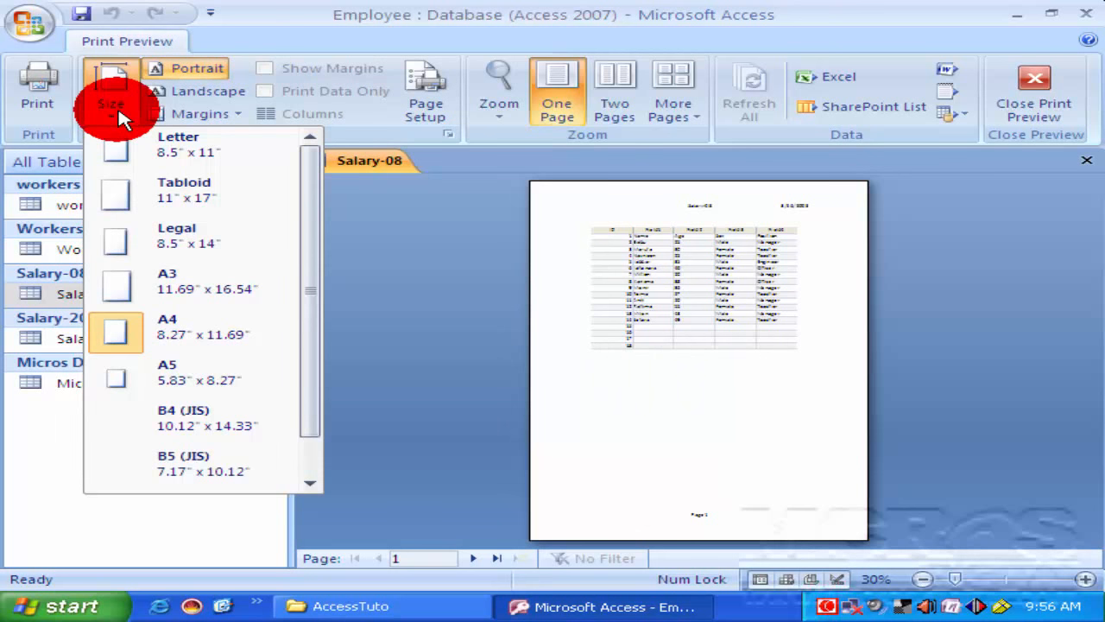
{"action": "scroll", "coordinate": [316, 328], "scroll_direction": "down", "scroll_amount": 1}
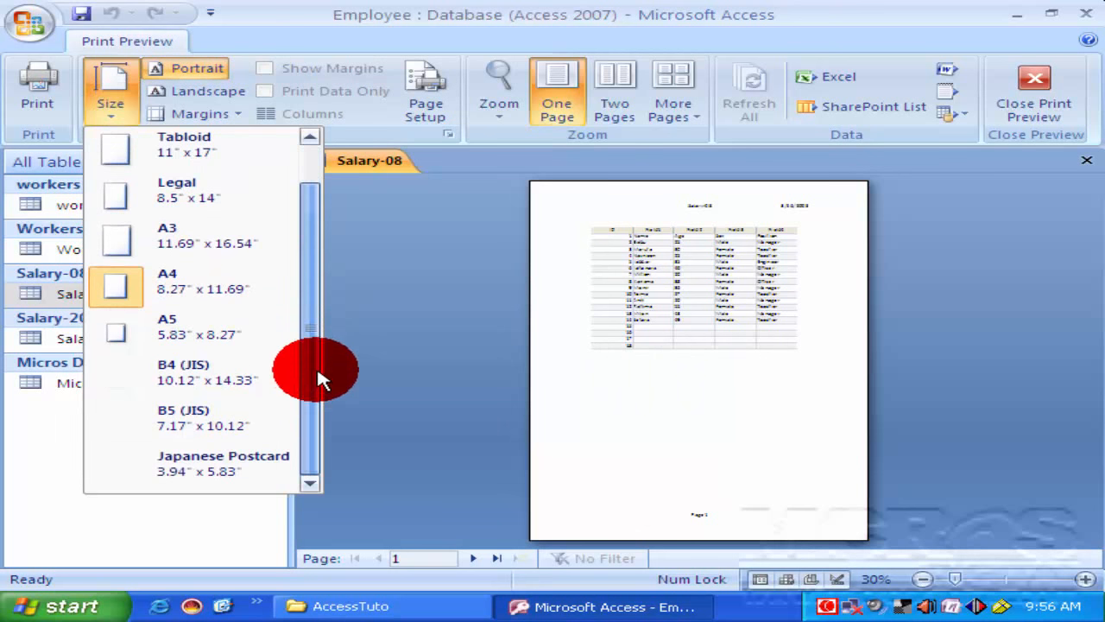
{"action": "scroll", "coordinate": [304, 333], "scroll_direction": "up", "scroll_amount": 1}
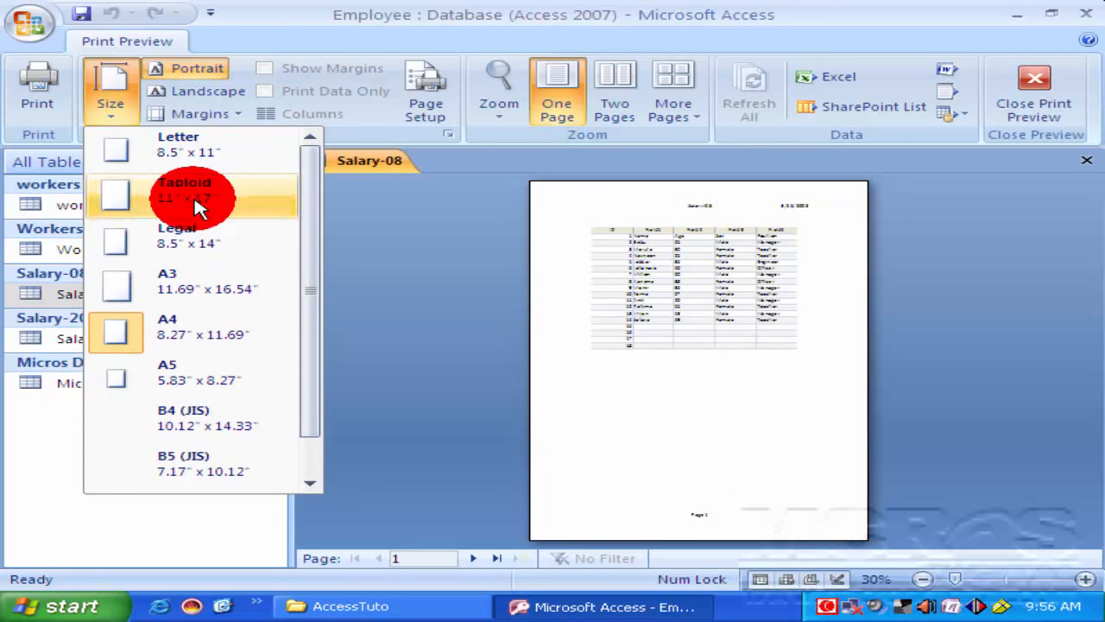
{"action": "left_click", "coordinate": [198, 72]}
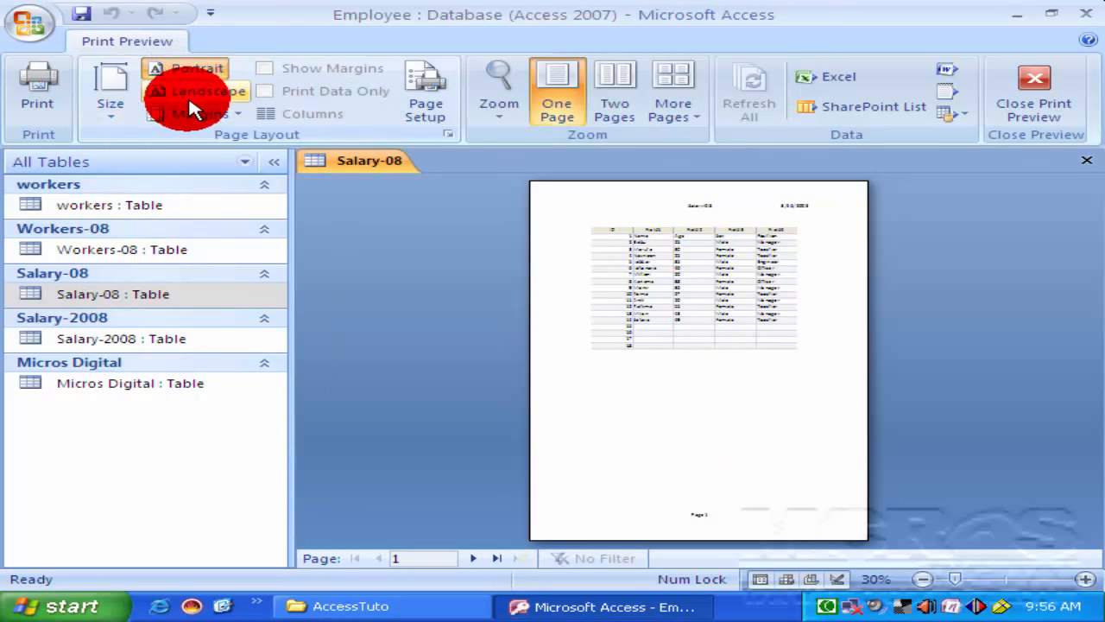
Preview the page in landscape, return it to portrait and look through the margin presets and paper sizes
{"action": "left_click", "coordinate": [198, 93]}
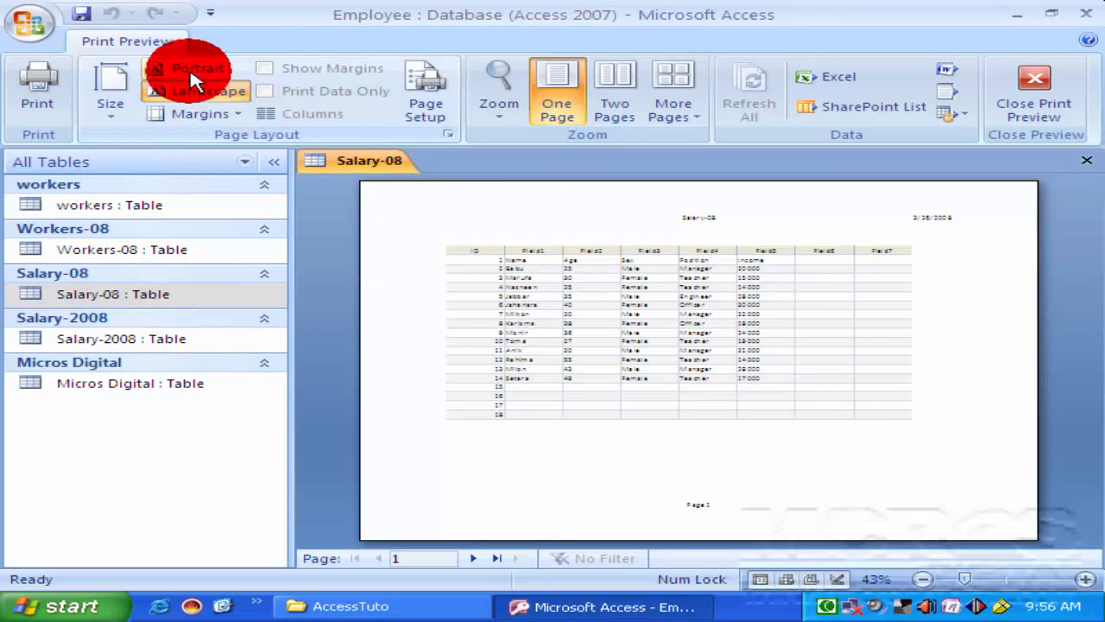
{"action": "left_click", "coordinate": [198, 71]}
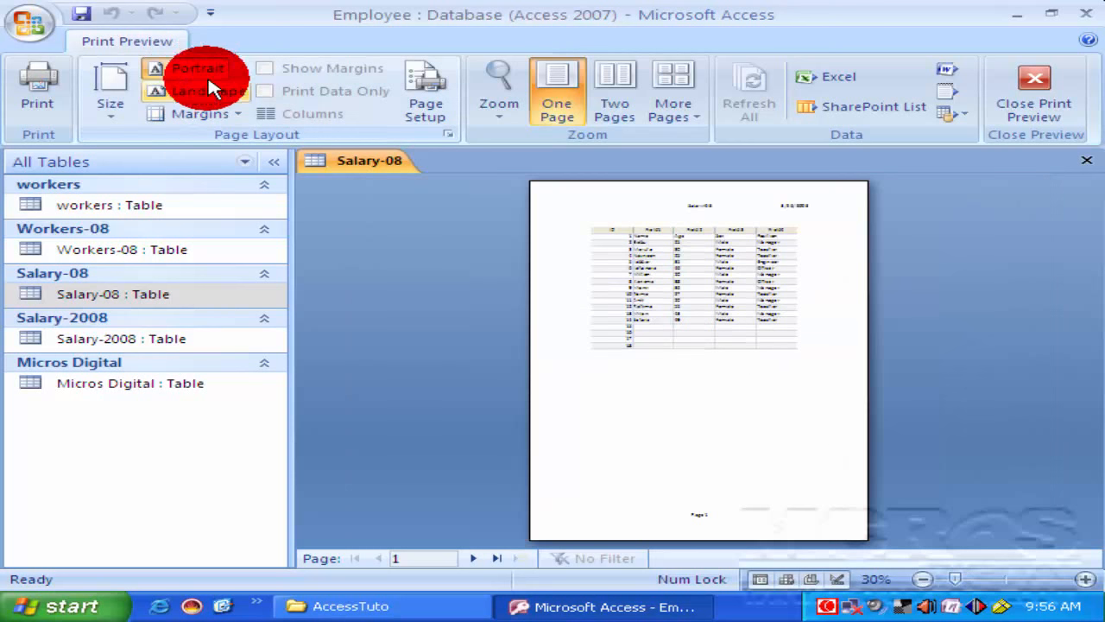
{"action": "left_click", "coordinate": [230, 113]}
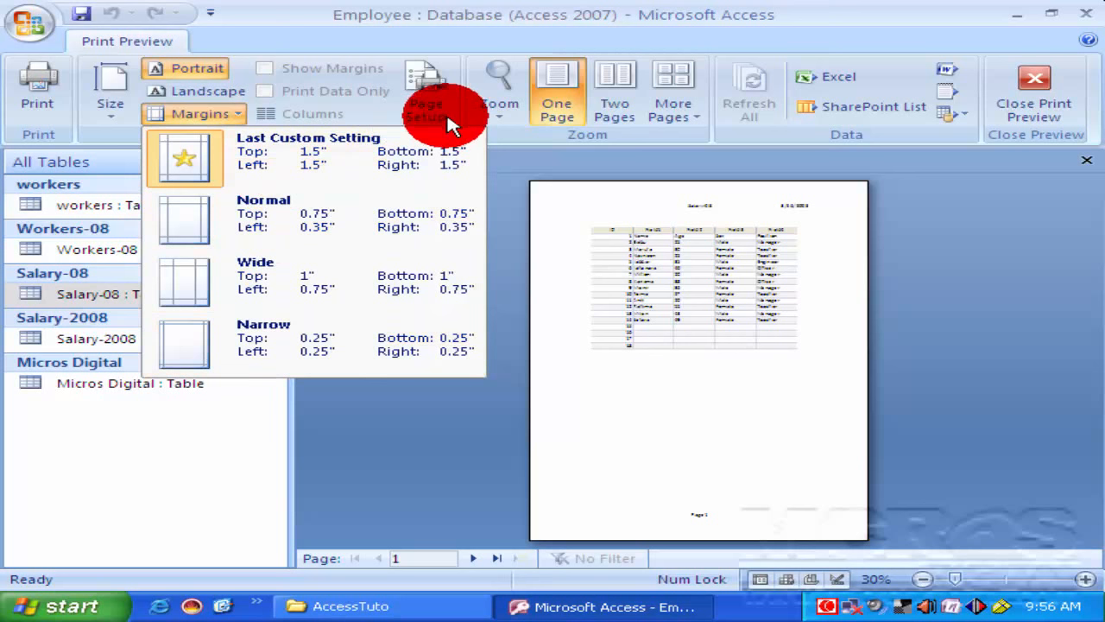
{"action": "left_click", "coordinate": [124, 113]}
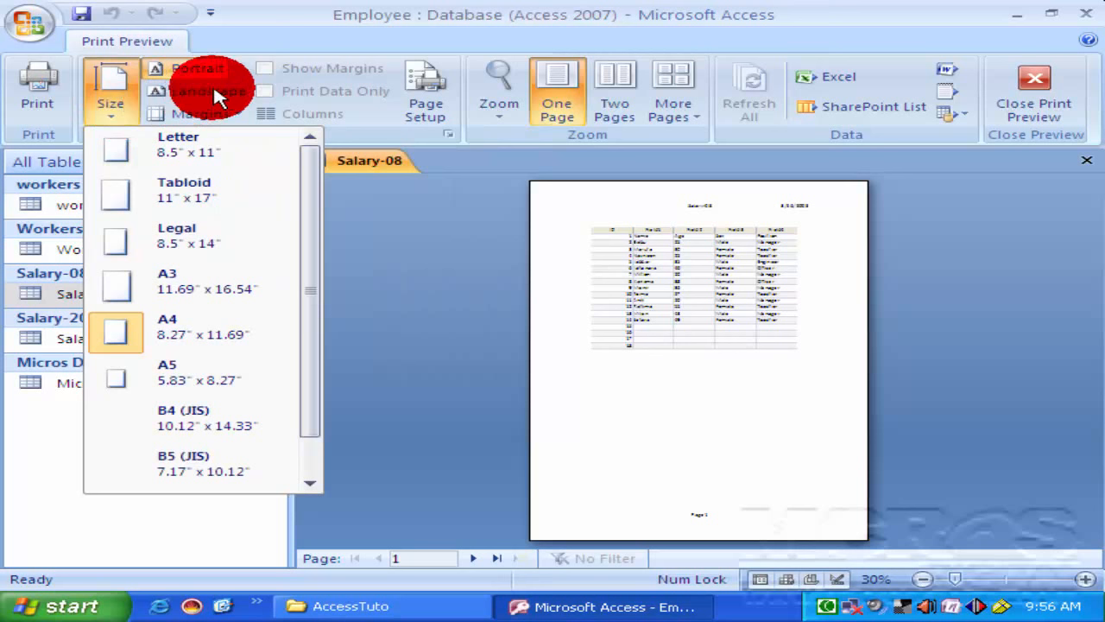
{"action": "left_click", "coordinate": [594, 328]}
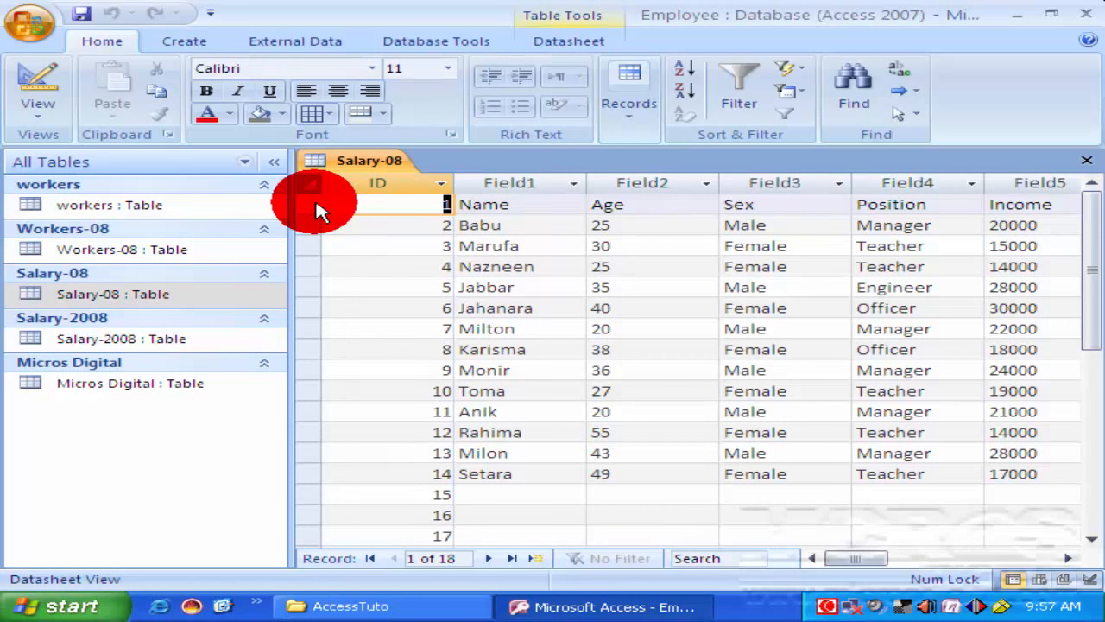
Reopen the Salary-08 table in Print Preview and examine its table, title, date and page number
{"action": "left_click", "coordinate": [248, 211]}
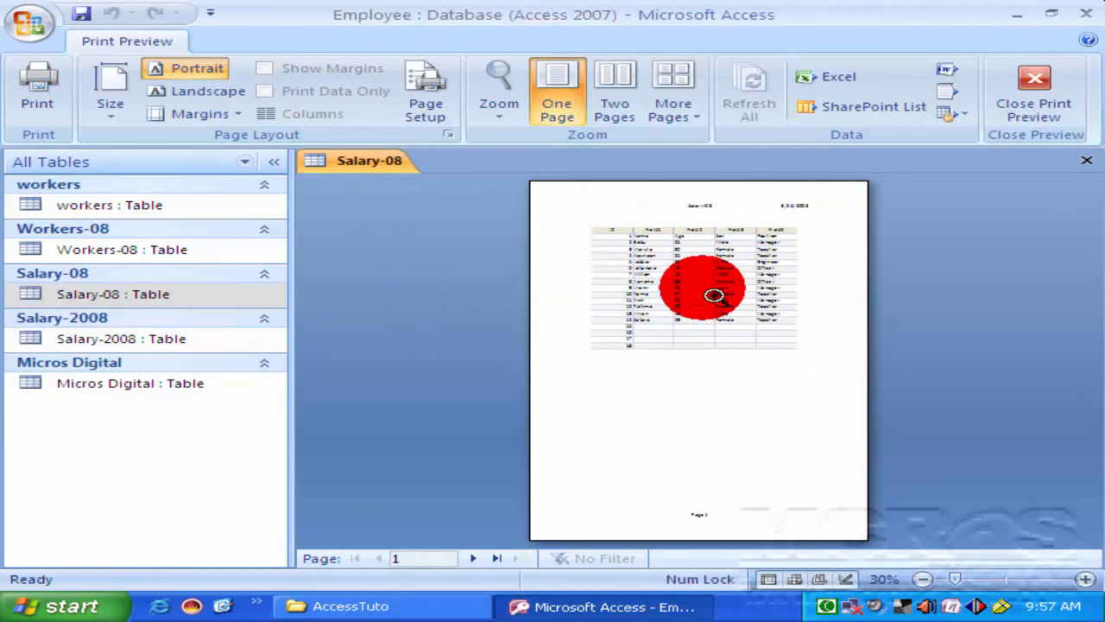
{"action": "left_click", "coordinate": [733, 268]}
{"action": "left_click", "coordinate": [743, 276]}
{"action": "left_click", "coordinate": [703, 277]}
{"action": "left_click", "coordinate": [703, 274]}
{"action": "left_click", "coordinate": [701, 214]}
{"action": "left_click", "coordinate": [743, 218]}
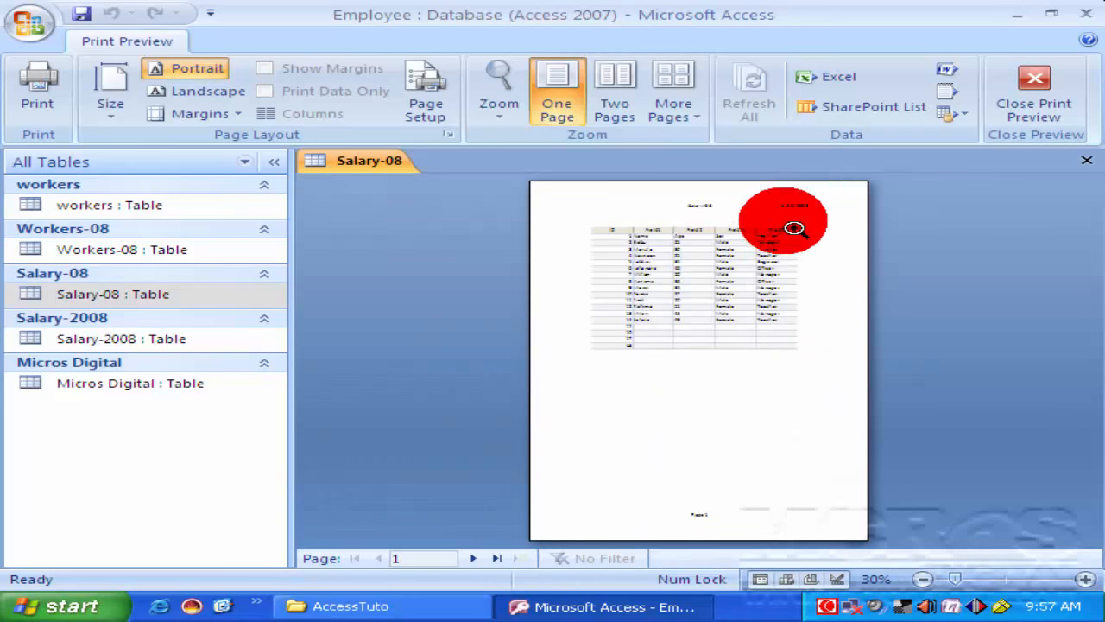
{"action": "left_click", "coordinate": [789, 222]}
{"action": "left_click", "coordinate": [829, 207]}
{"action": "left_click", "coordinate": [725, 518]}
{"action": "left_click", "coordinate": [702, 471]}
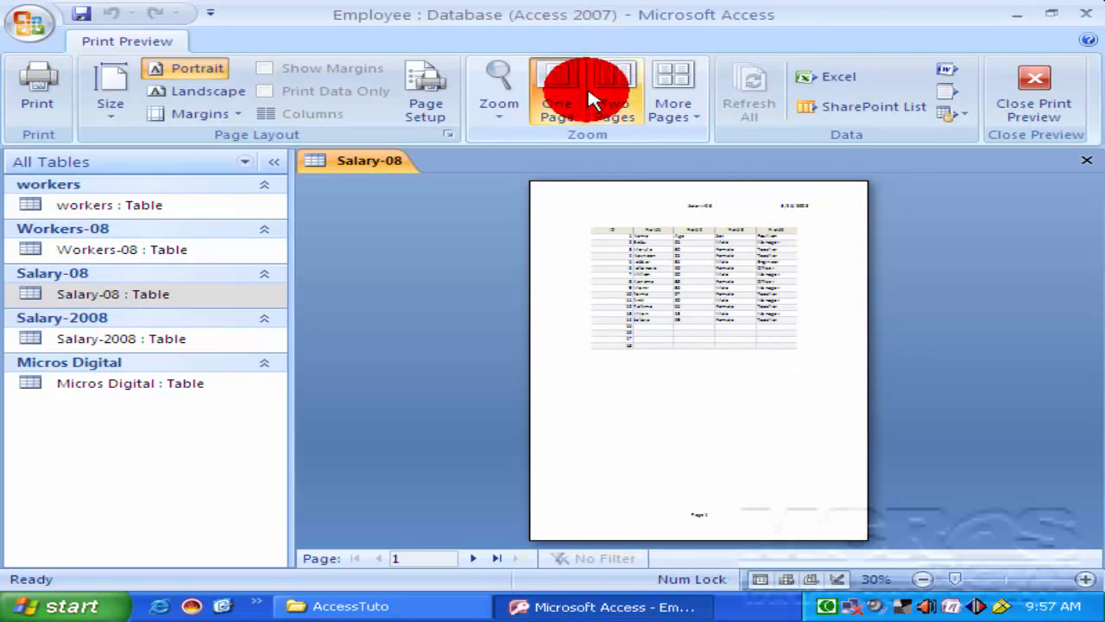
Preview two pages side by side, check the multi-page view options and return to the one-page view
{"action": "left_click", "coordinate": [615, 84]}
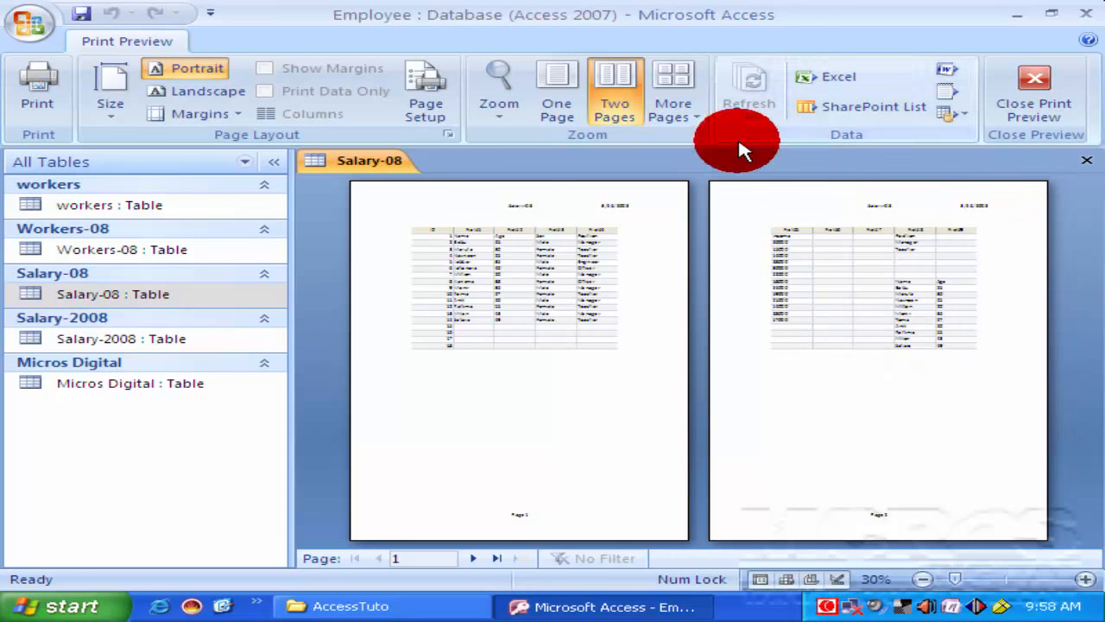
{"action": "left_click", "coordinate": [696, 121]}
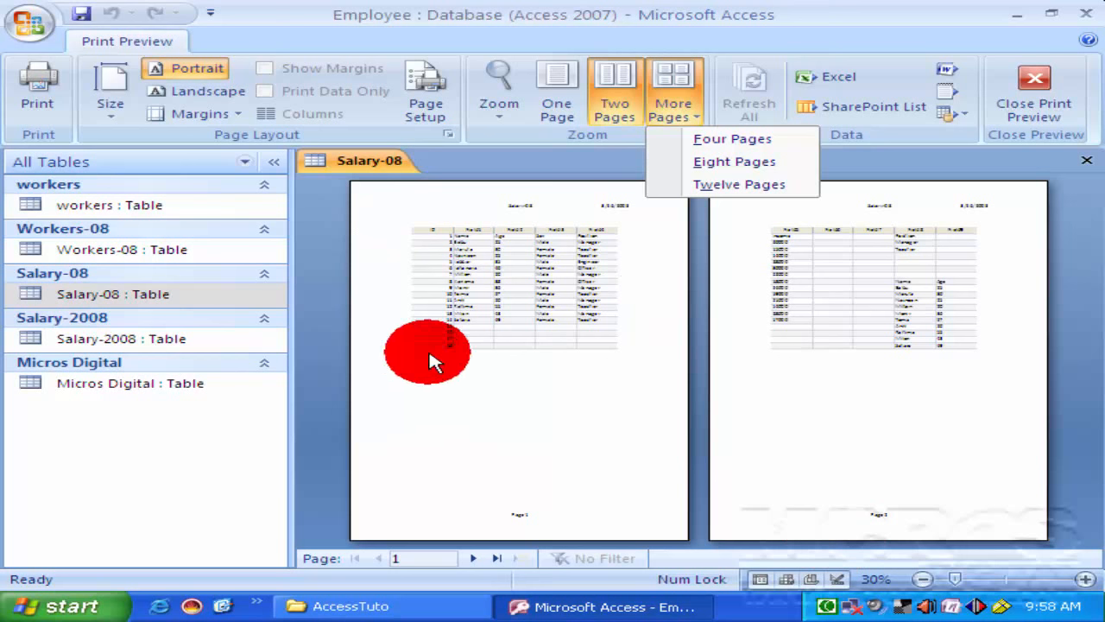
{"action": "left_click", "coordinate": [608, 102]}
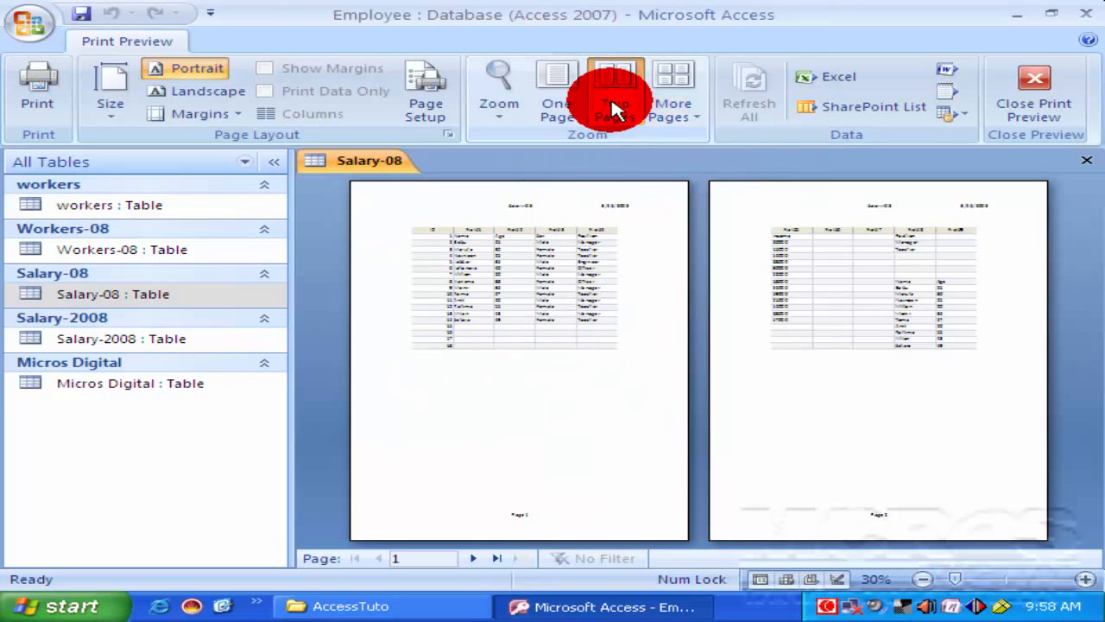
{"action": "left_click", "coordinate": [554, 86]}
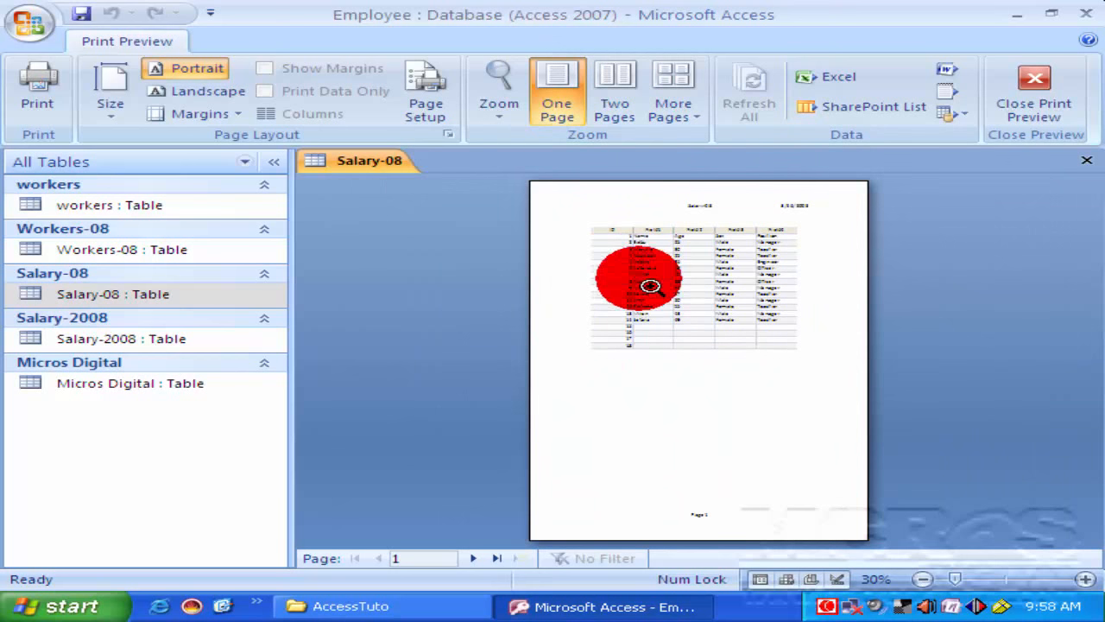
View the previewed page at 100%, 50% and 25% zoom
{"action": "left_click", "coordinate": [500, 104]}
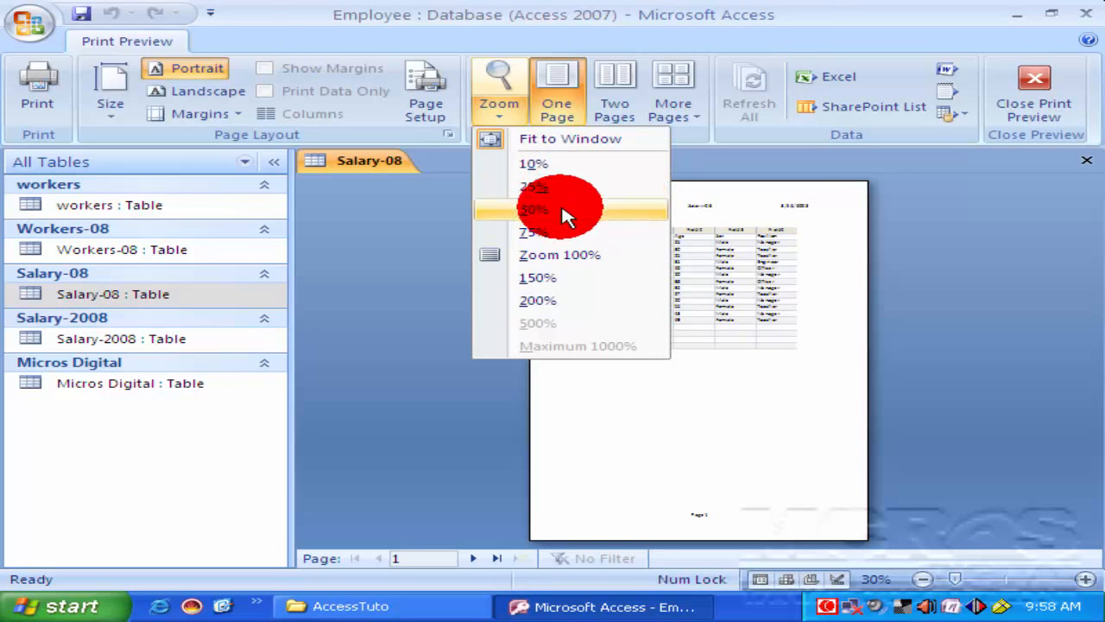
{"action": "left_click", "coordinate": [631, 263]}
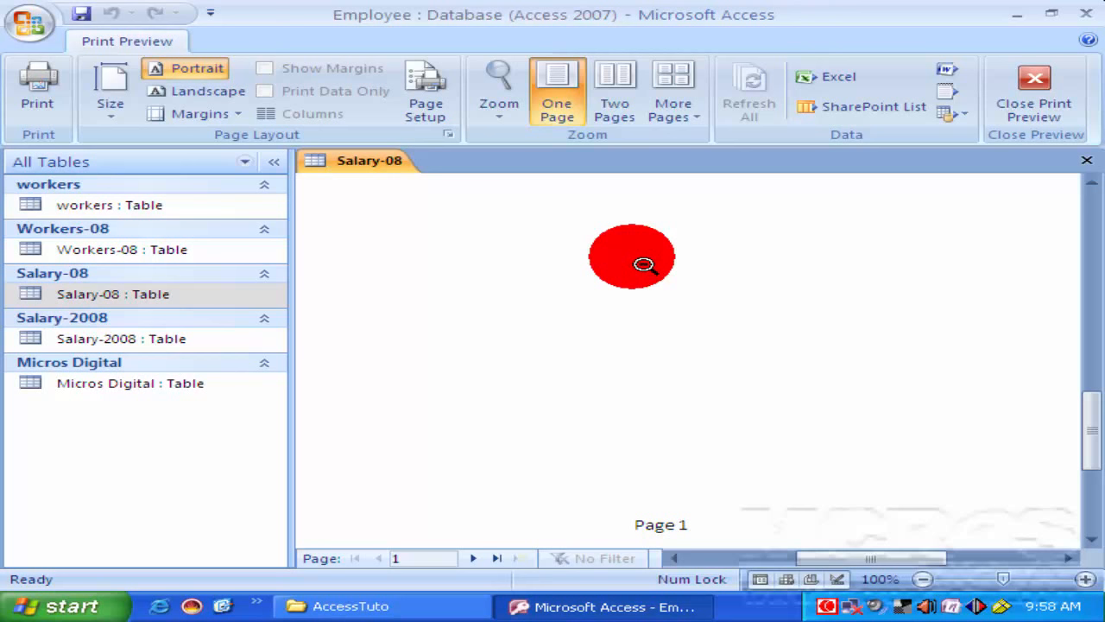
{"action": "left_click", "coordinate": [508, 108]}
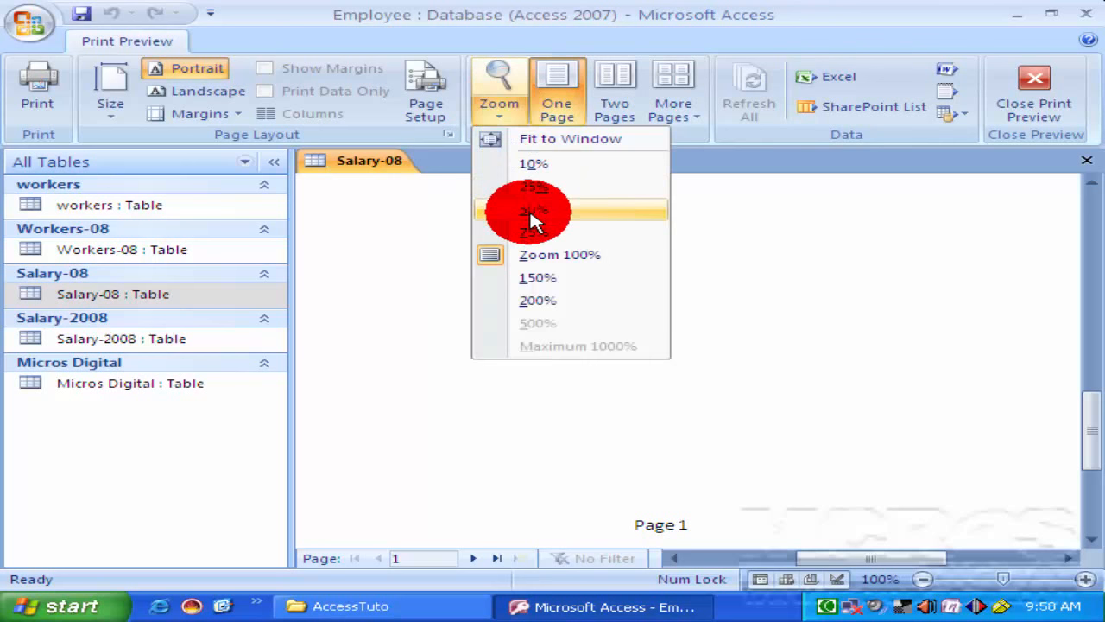
{"action": "left_click", "coordinate": [531, 220]}
{"action": "left_click", "coordinate": [505, 108]}
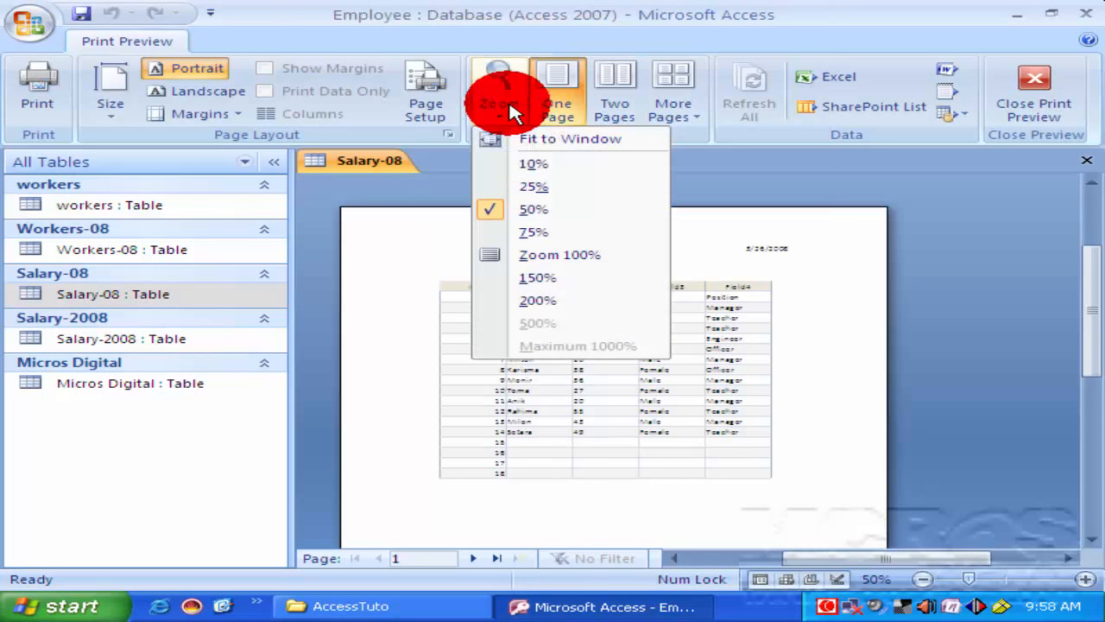
{"action": "left_click", "coordinate": [523, 192]}
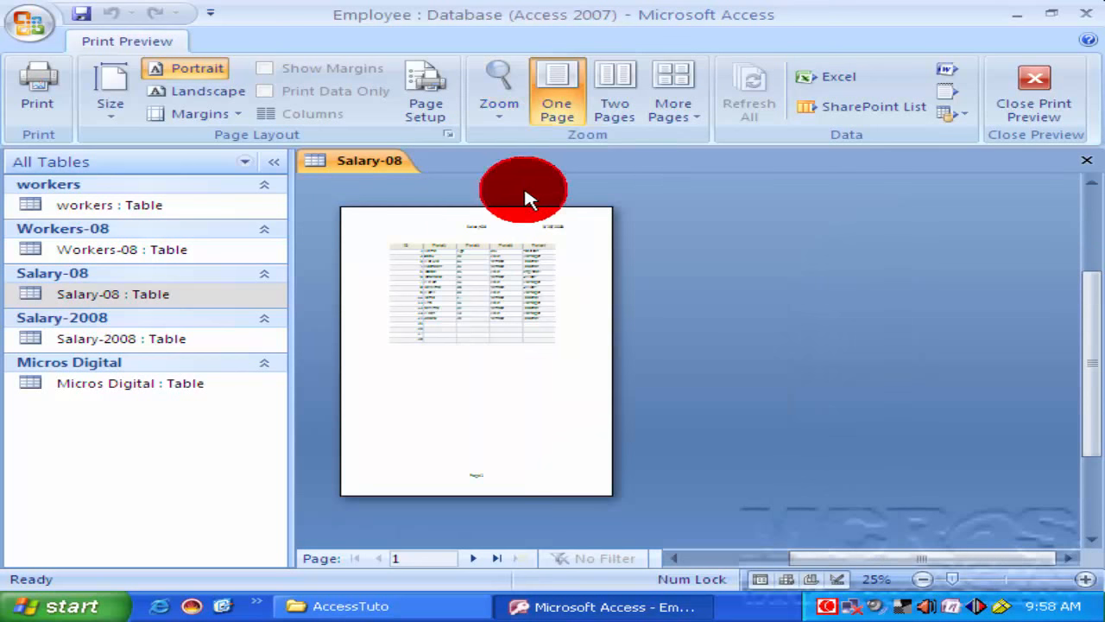
View the previewed page at 75% zoom, fit it to the window and set the zoom to 50%
{"action": "left_click", "coordinate": [503, 103]}
{"action": "left_click", "coordinate": [537, 233]}
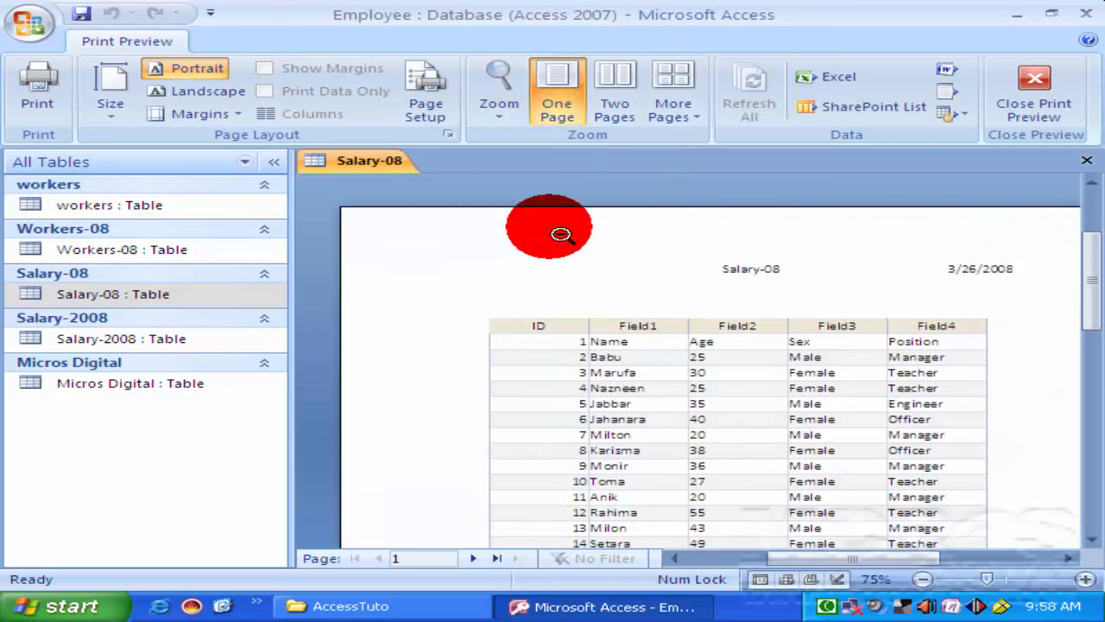
{"action": "left_click", "coordinate": [506, 99]}
{"action": "left_click", "coordinate": [504, 102]}
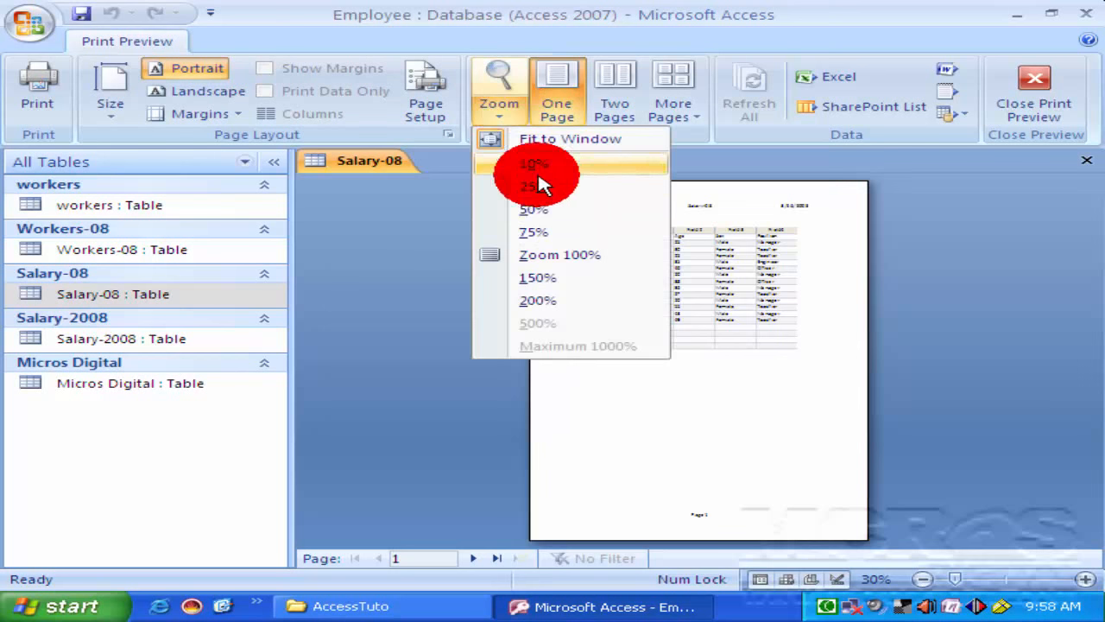
{"action": "left_click", "coordinate": [552, 217]}
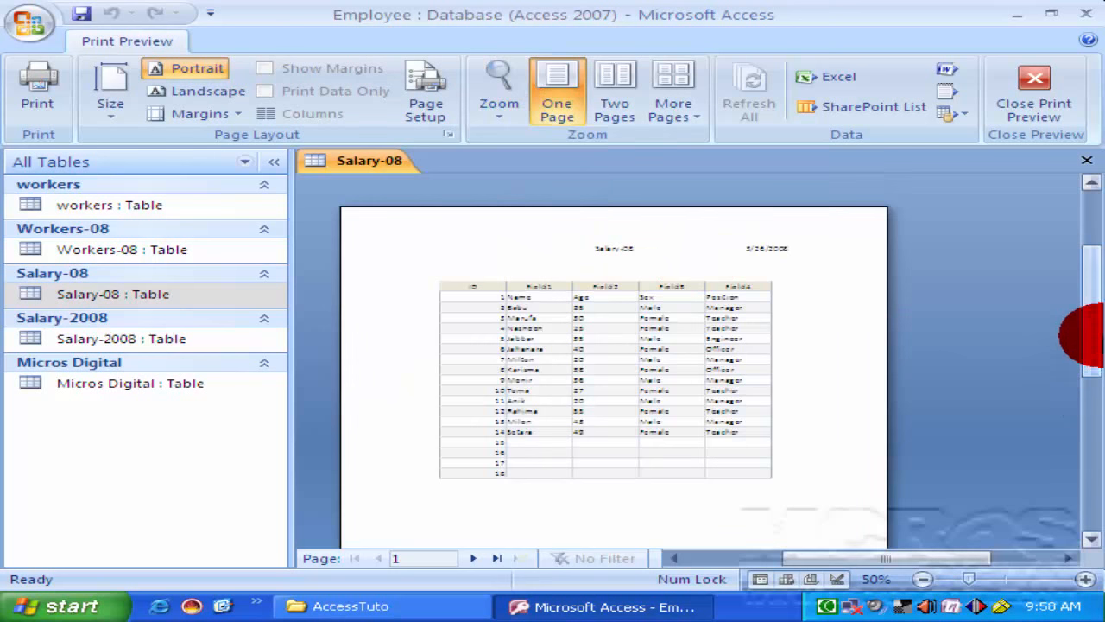
{"action": "left_click_drag", "start_coordinate": [1091, 335], "coordinate": [1095, 363]}
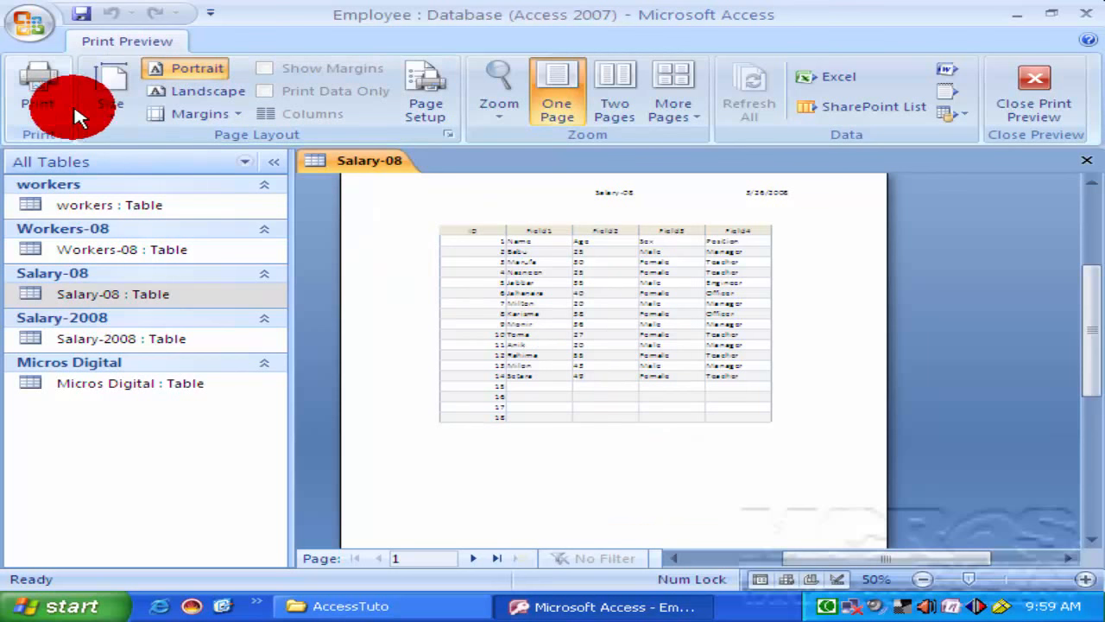
Set up the Salary-08 print job for pages 5 to 10 with 1 copy
{"action": "left_click", "coordinate": [38, 78]}
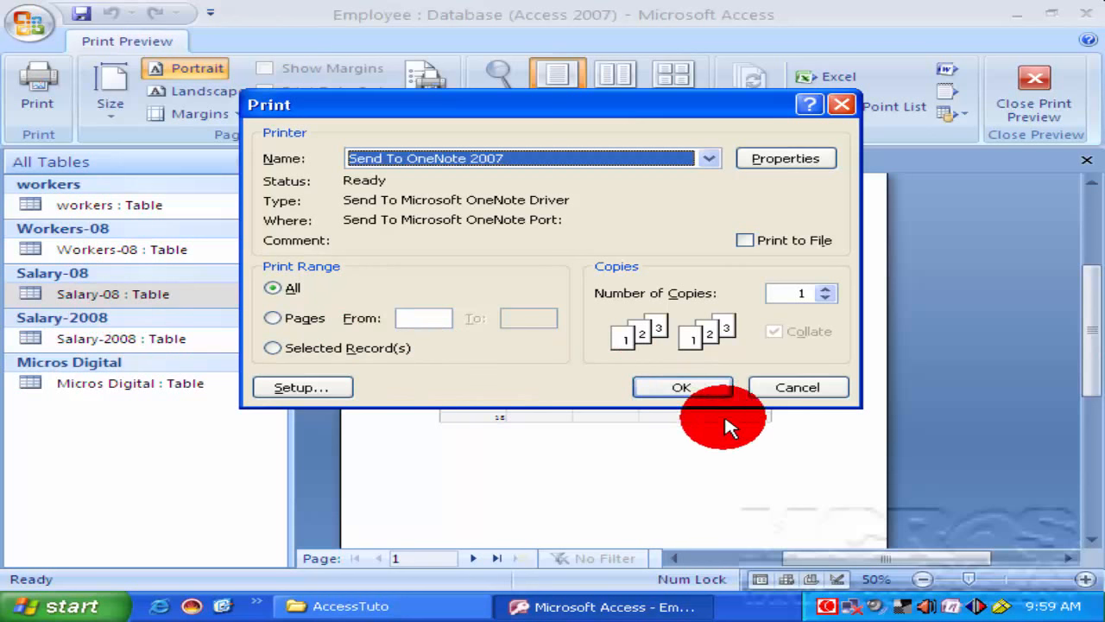
{"action": "left_click", "coordinate": [401, 319]}
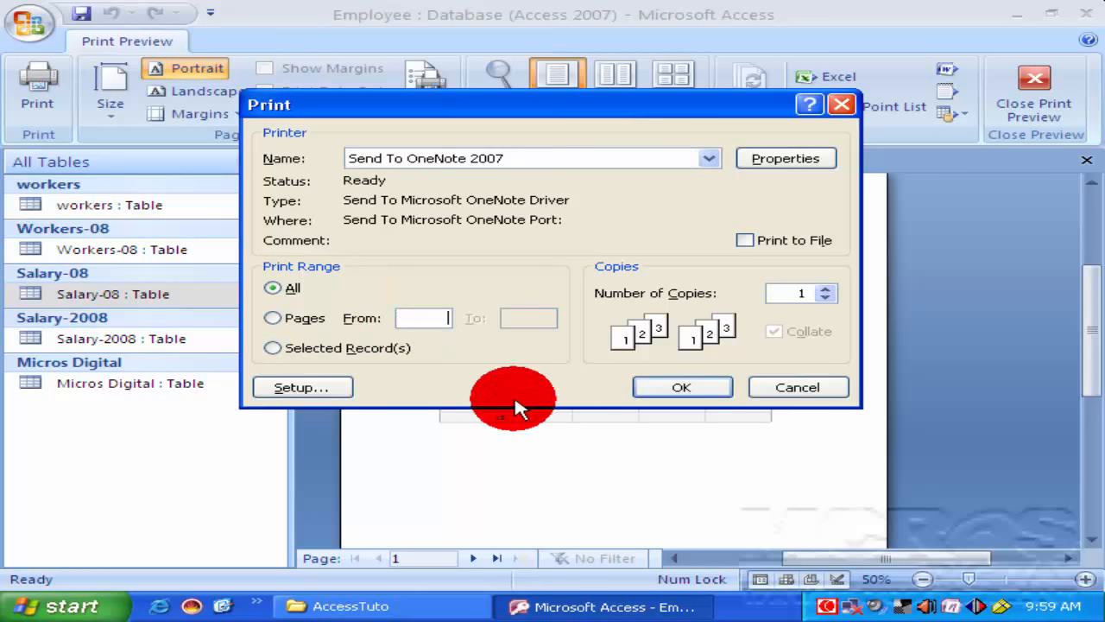
{"action": "type", "text": "5"}
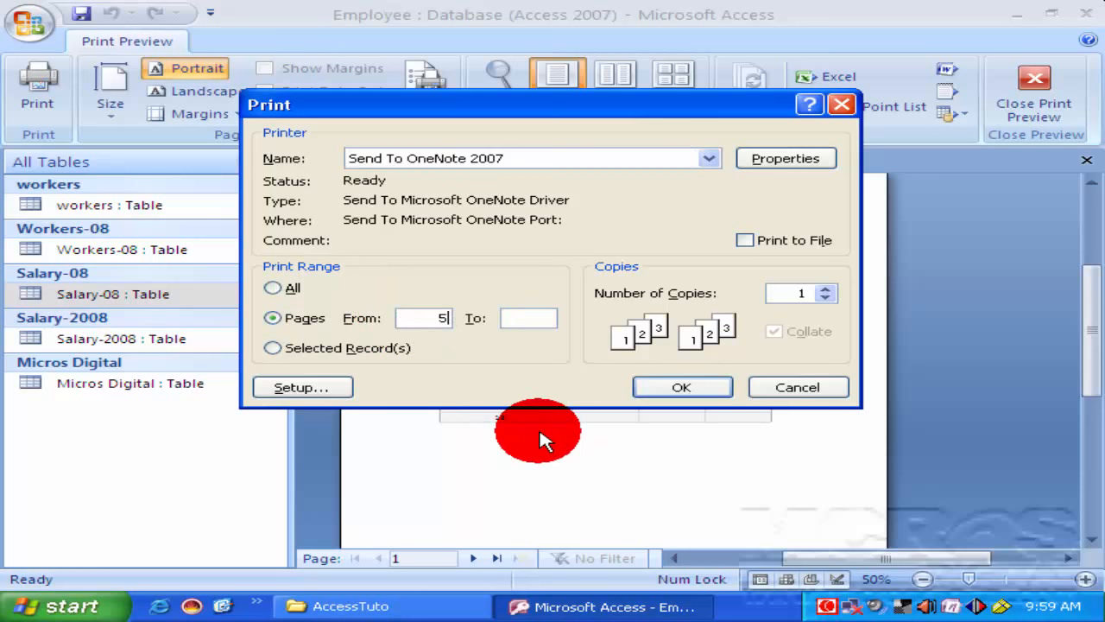
{"action": "left_click", "coordinate": [539, 318]}
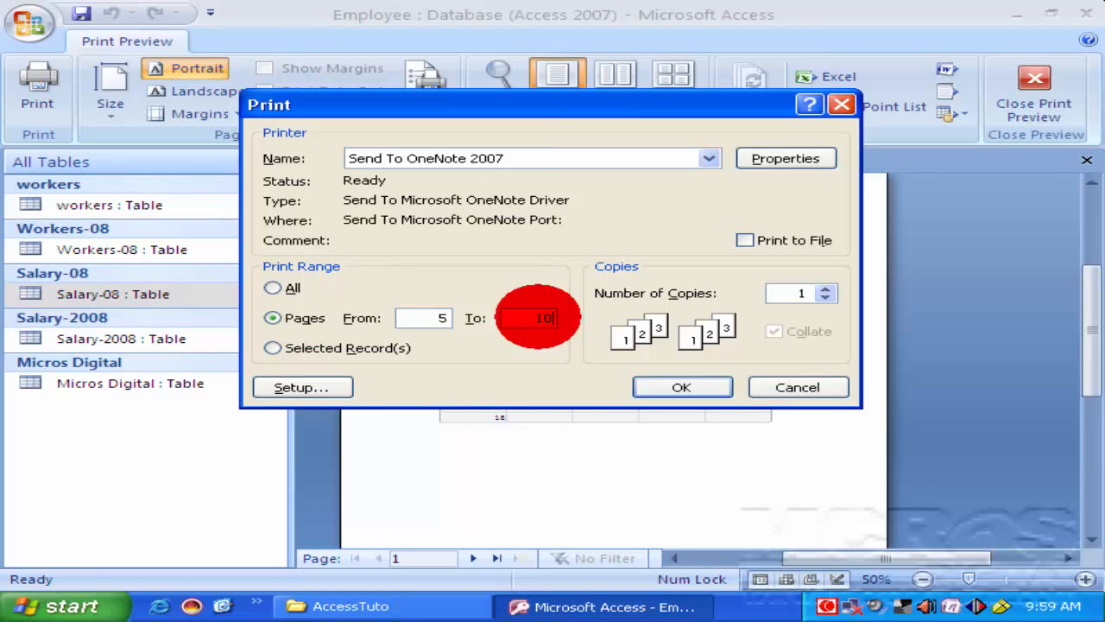
{"action": "type", "text": "10"}
{"action": "left_click", "coordinate": [830, 288]}
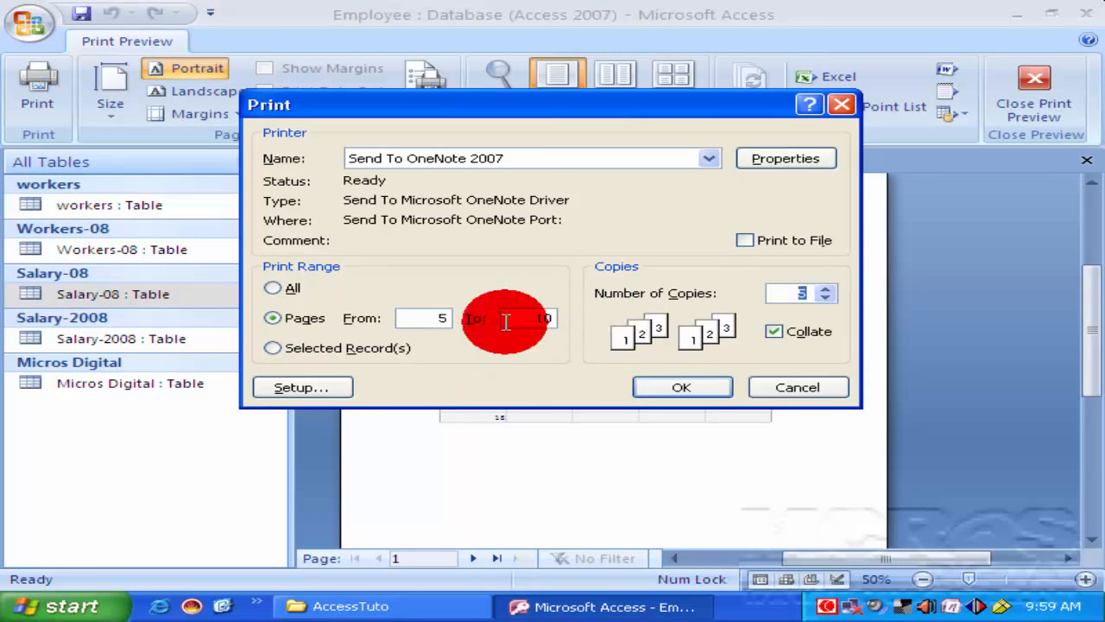
{"action": "left_click", "coordinate": [828, 298]}
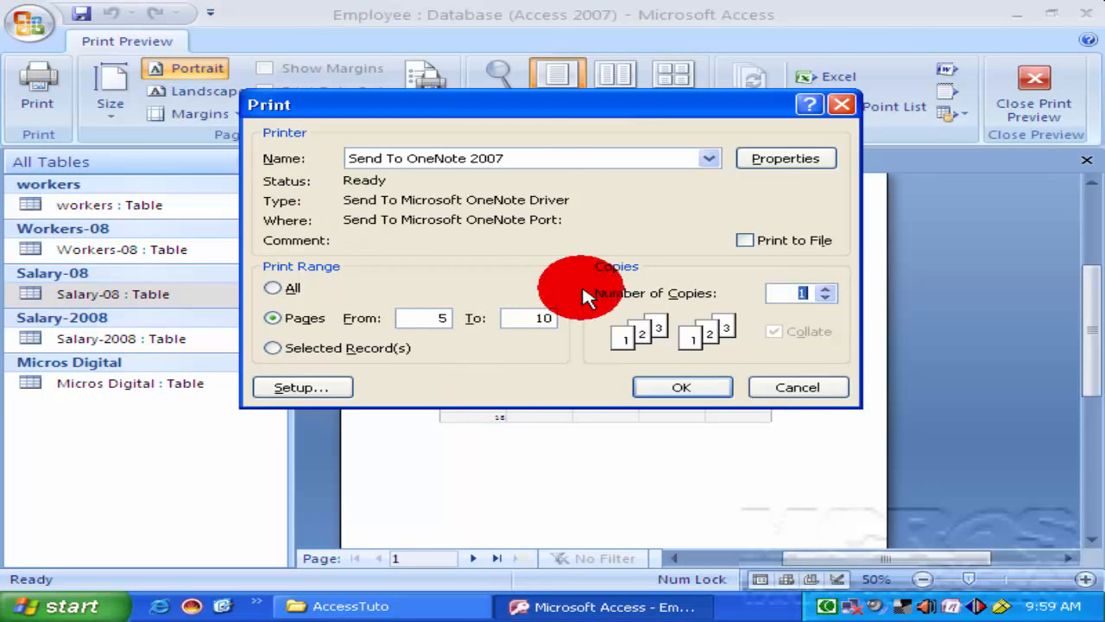
Check the Send To OneNote 2007 printer's page size and orientation without changing them, and submit the print job
{"action": "left_click", "coordinate": [775, 160]}
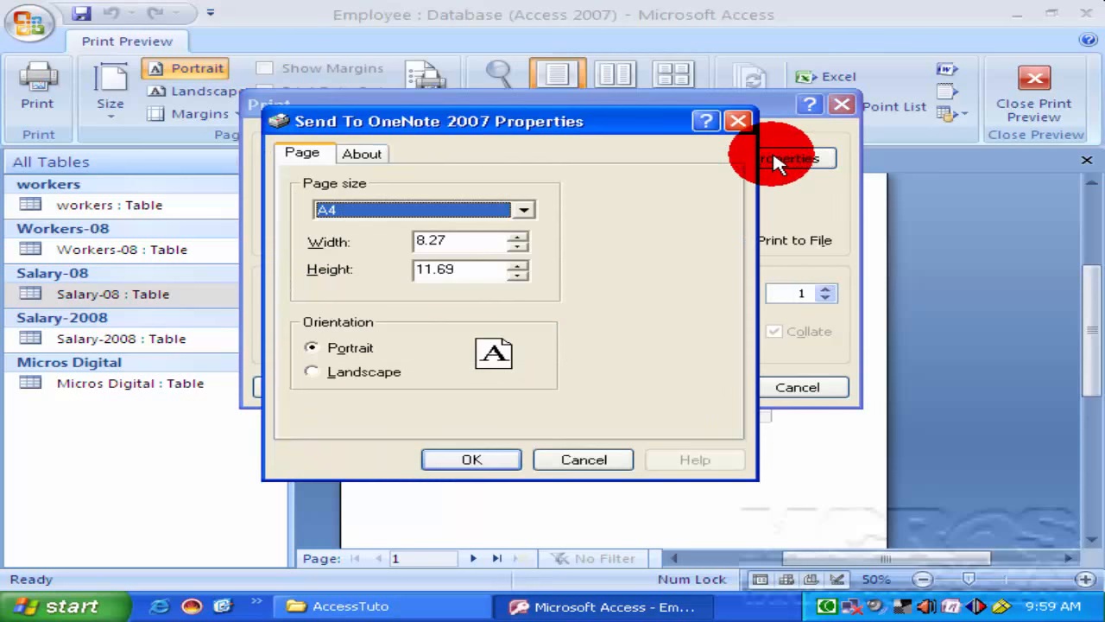
{"action": "left_click", "coordinate": [582, 462]}
{"action": "left_click", "coordinate": [717, 390]}
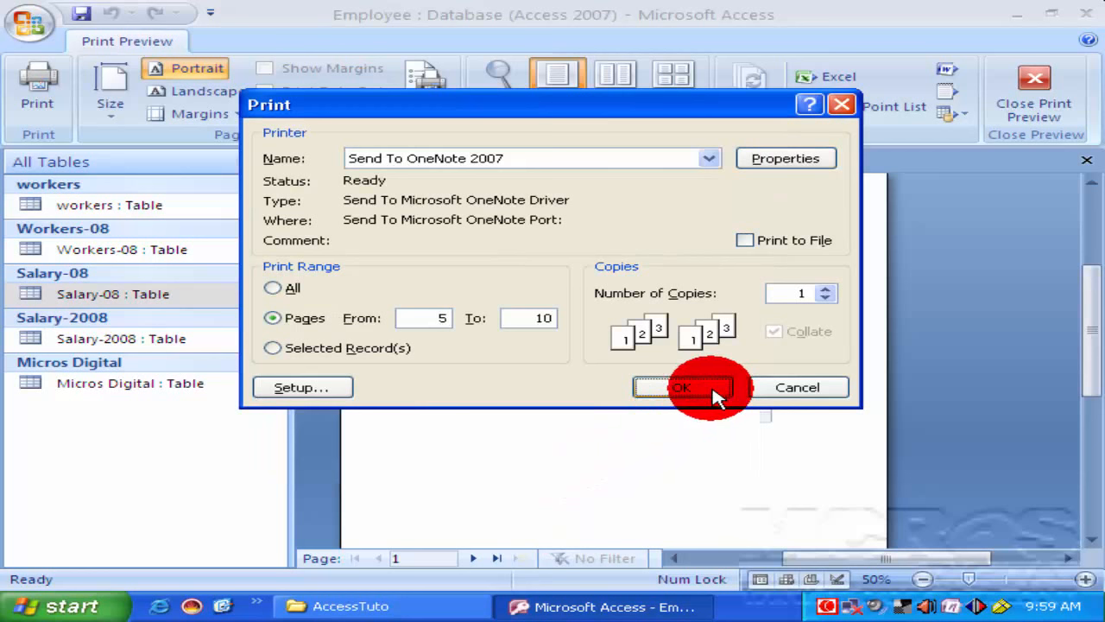